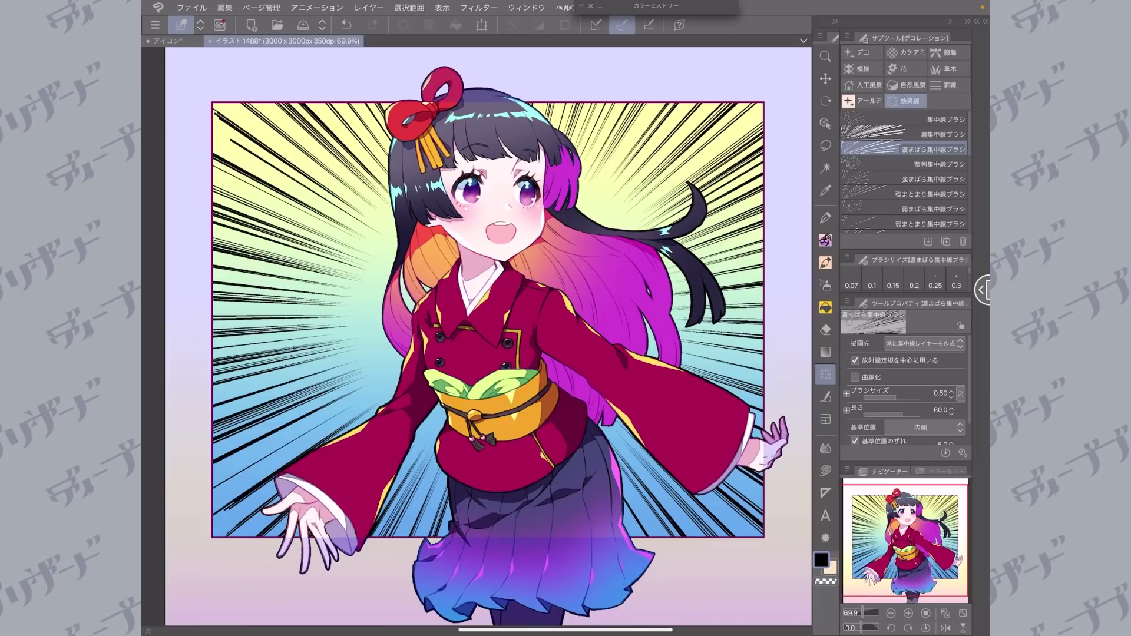
- Reshape the focus lines' inner curve into a rounder outline around the character with the Object tool and move the radial centre to the collar
{"action": "left_click", "coordinate": [825, 124]}
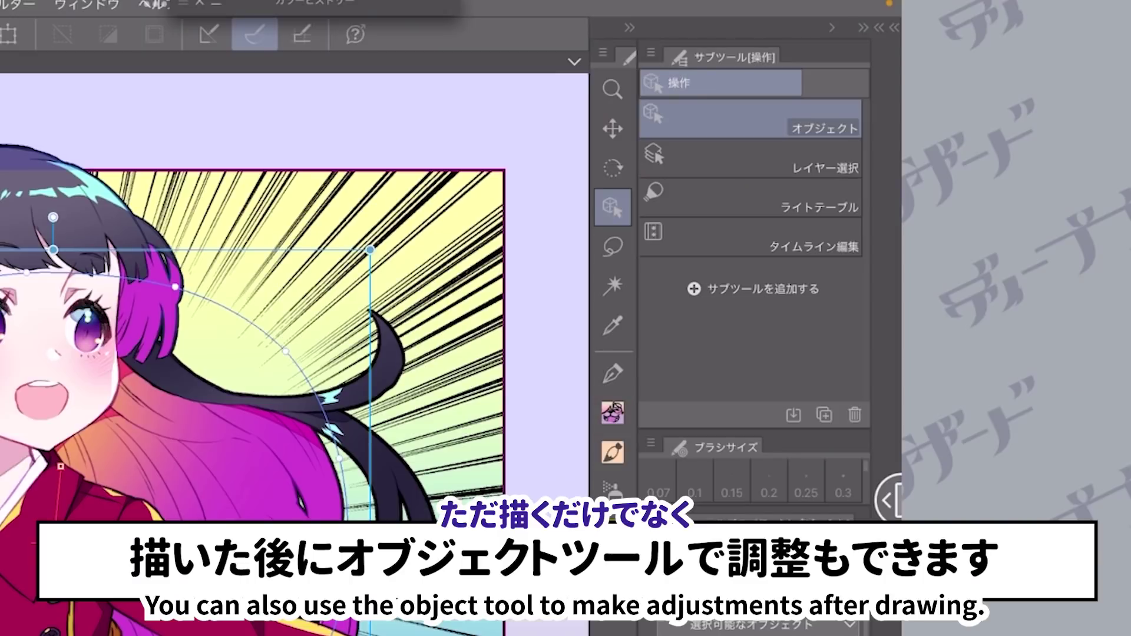
{"action": "left_click_drag", "start_coordinate": [341, 337], "coordinate": [315, 347]}
{"action": "left_click_drag", "start_coordinate": [360, 237], "coordinate": [343, 203]}
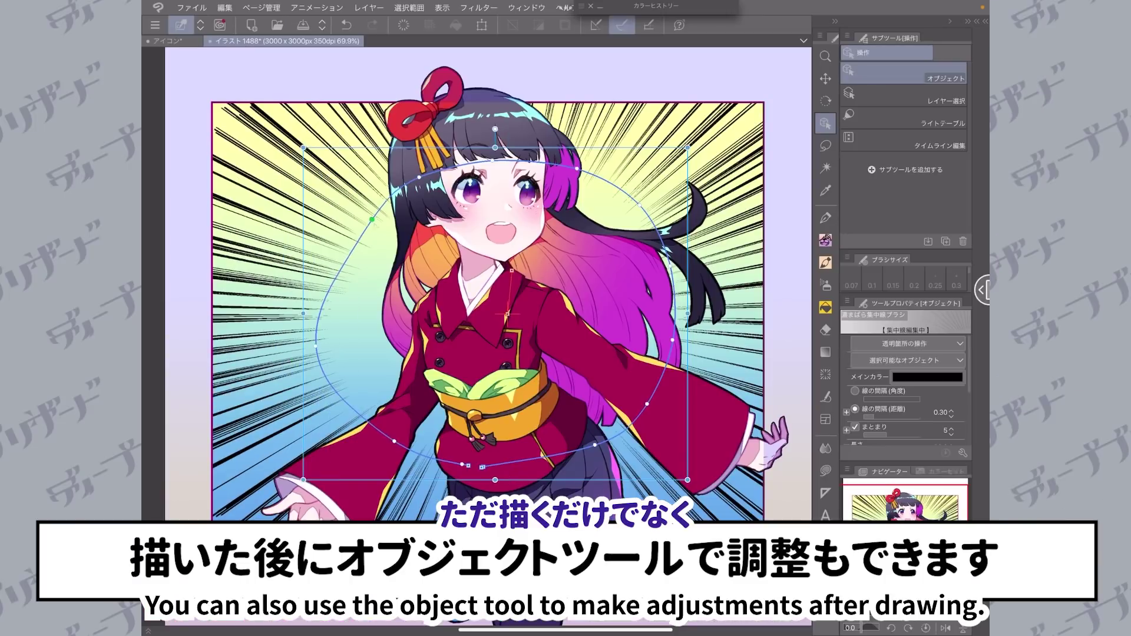
{"action": "left_click_drag", "start_coordinate": [418, 177], "coordinate": [418, 154]}
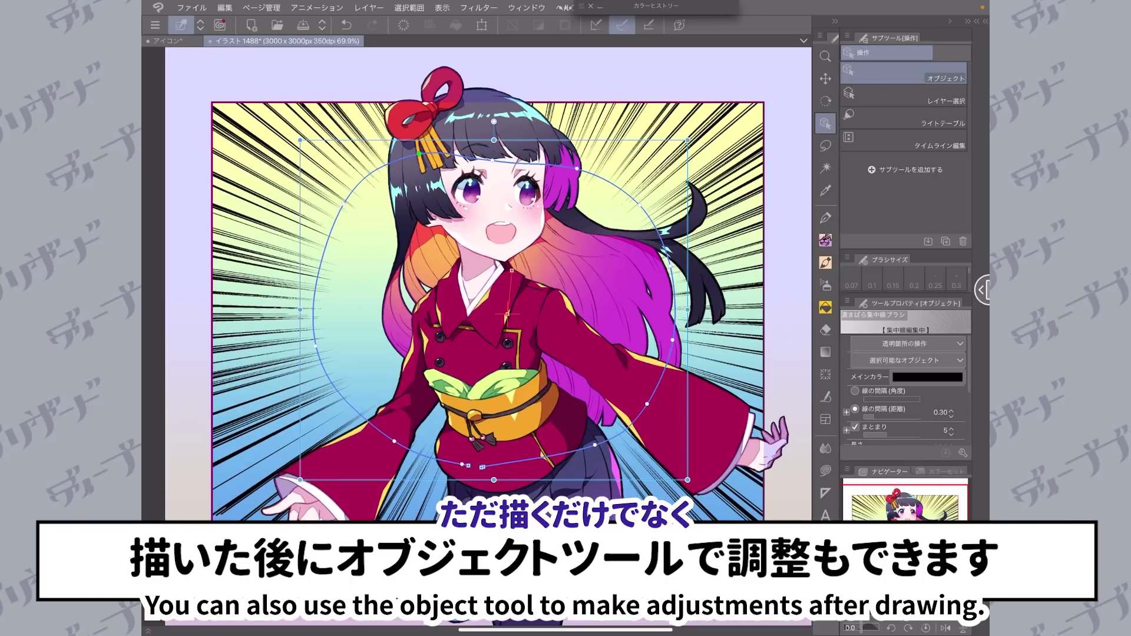
{"action": "left_click_drag", "start_coordinate": [493, 160], "coordinate": [505, 148]}
{"action": "left_click_drag", "start_coordinate": [577, 168], "coordinate": [662, 202]}
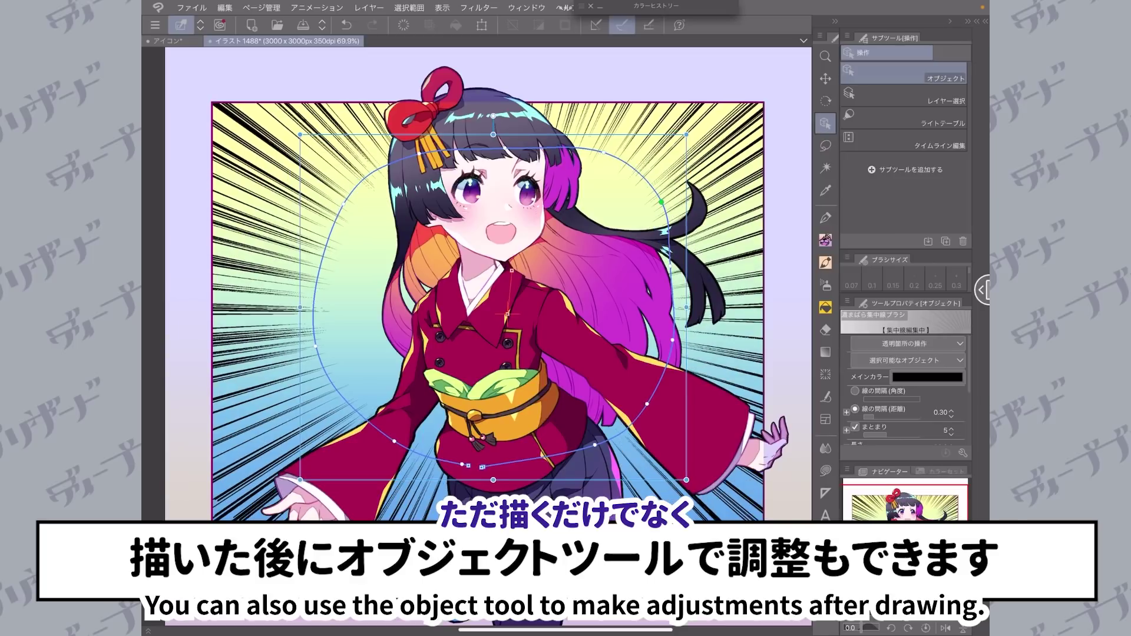
{"action": "left_click_drag", "start_coordinate": [394, 441], "coordinate": [378, 418]}
{"action": "mouse_move", "coordinate": [508, 314]}
{"action": "left_mouse_down"}
{"action": "mouse_move", "coordinate": [372, 330]}
{"action": "mouse_move", "coordinate": [488, 244]}
{"action": "mouse_move", "coordinate": [623, 194]}
{"action": "mouse_move", "coordinate": [654, 317]}
{"action": "mouse_move", "coordinate": [493, 291]}
{"action": "left_mouse_up"}
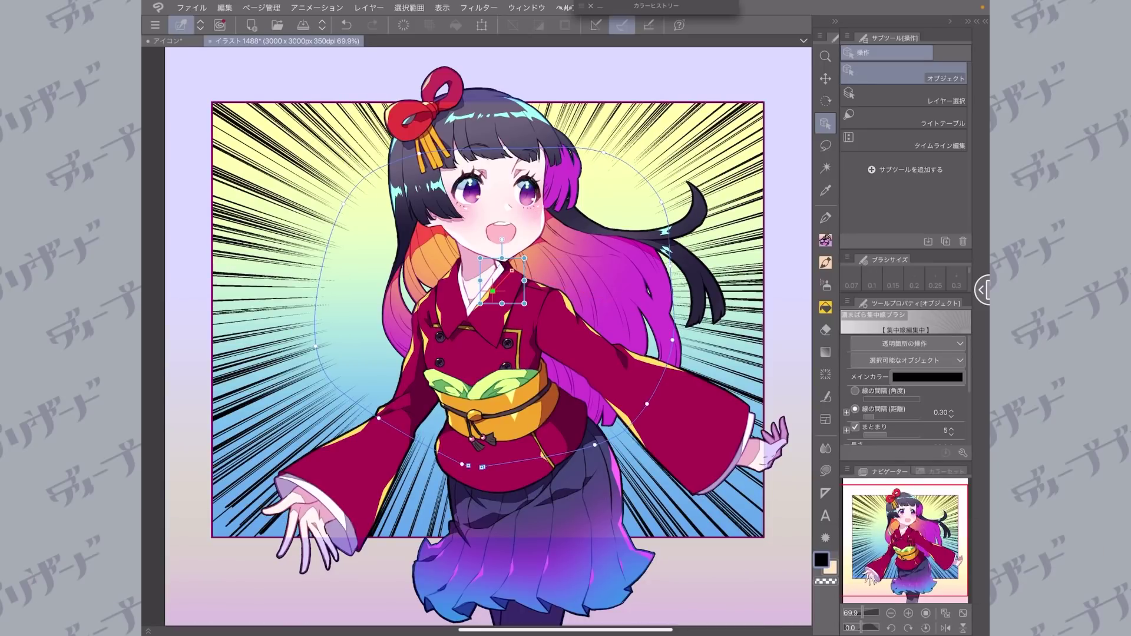
- Increase the line length of the selected focus lines
{"action": "scroll", "coordinate": [295, 507], "scroll_direction": "up", "scroll_amount": 6}
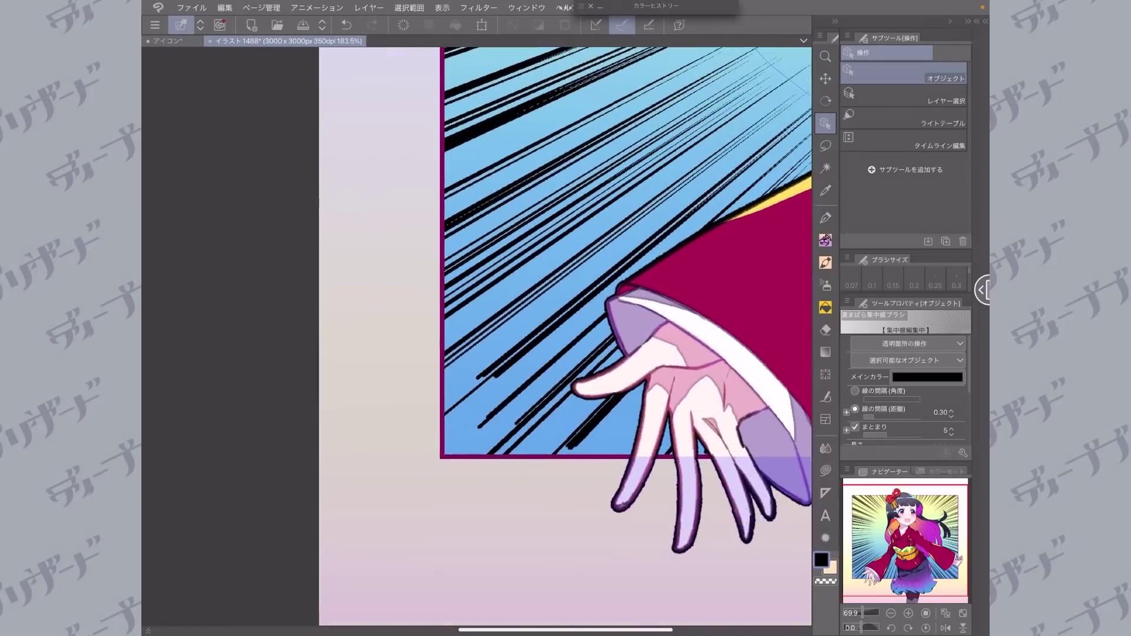
{"action": "scroll", "coordinate": [648, 377], "scroll_direction": "up", "scroll_amount": 2}
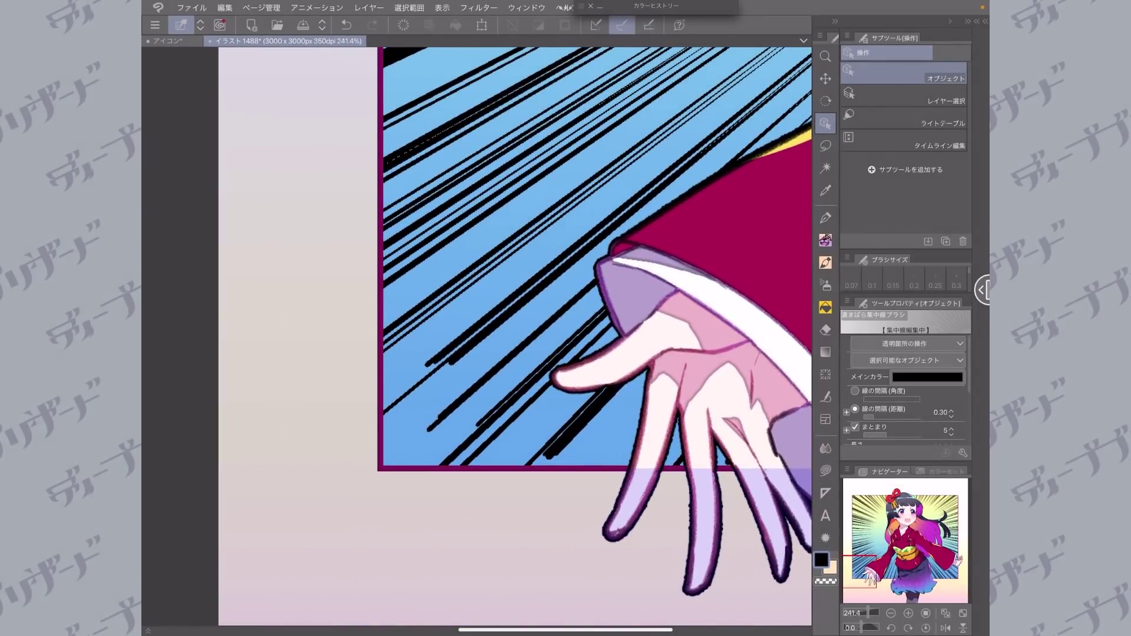
{"action": "scroll", "coordinate": [367, 374], "scroll_direction": "down", "scroll_amount": 5}
{"action": "scroll", "coordinate": [367, 374], "scroll_direction": "up", "scroll_amount": 3}
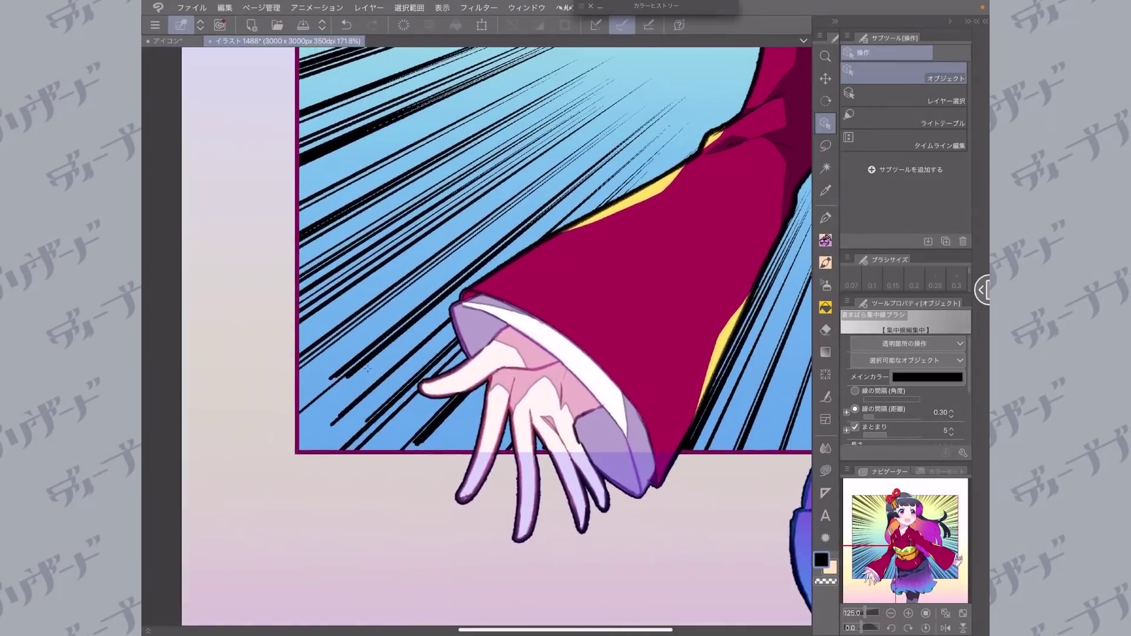
{"action": "scroll", "coordinate": [367, 374], "scroll_direction": "up", "scroll_amount": 1}
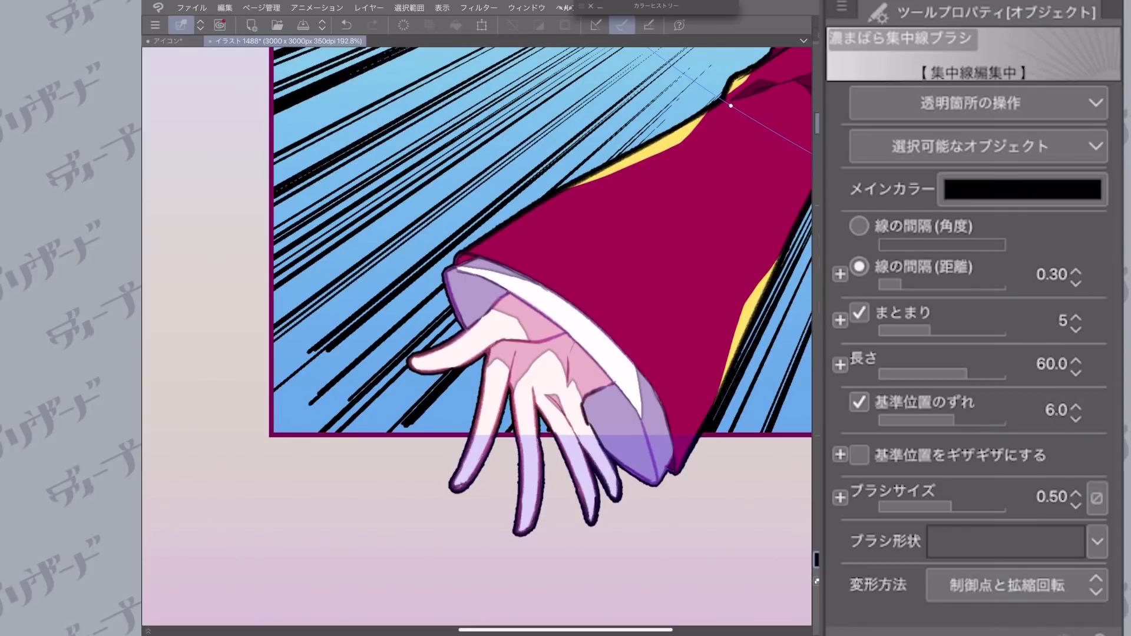
{"action": "mouse_move", "coordinate": [966, 368]}
{"action": "left_mouse_down"}
{"action": "mouse_move", "coordinate": [950, 368]}
{"action": "mouse_move", "coordinate": [980, 368]}
{"action": "left_mouse_up"}
{"action": "scroll", "coordinate": [477, 335], "scroll_direction": "down", "scroll_amount": 6}
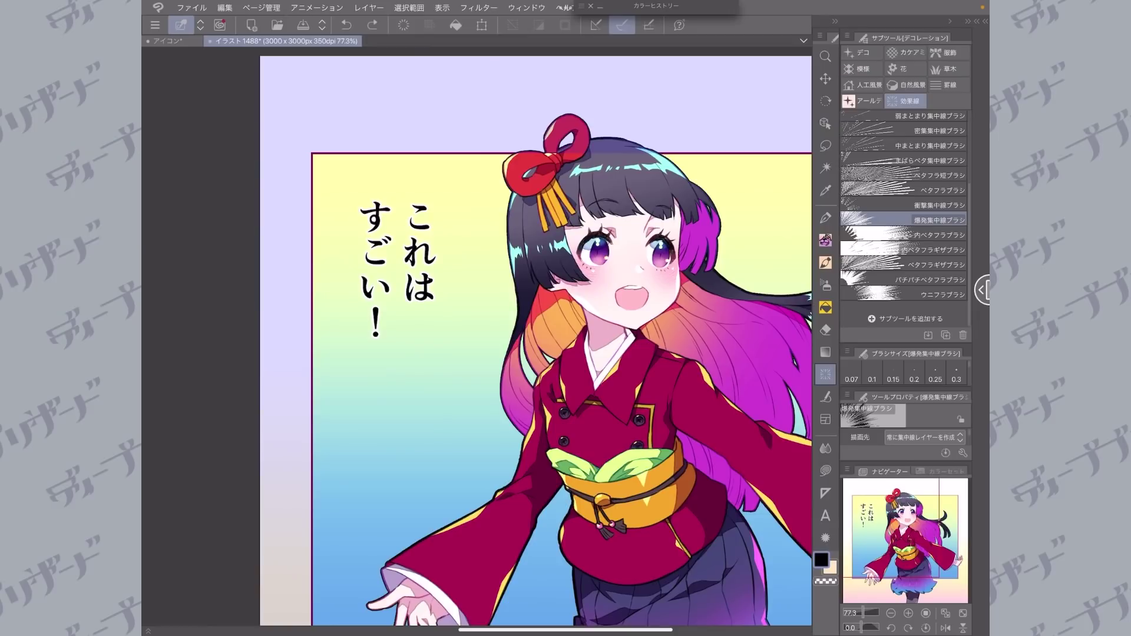
- Draw explosion-style focus lines around the lettering これはすごい！ using the 爆発集中線ブラシ brush
{"action": "mouse_move", "coordinate": [423, 145]}
{"action": "left_mouse_down"}
{"action": "mouse_move", "coordinate": [459, 302]}
{"action": "mouse_move", "coordinate": [423, 374]}
{"action": "mouse_move", "coordinate": [360, 373]}
{"action": "mouse_move", "coordinate": [329, 302]}
{"action": "mouse_move", "coordinate": [331, 196]}
{"action": "mouse_move", "coordinate": [411, 140]}
{"action": "left_mouse_up"}
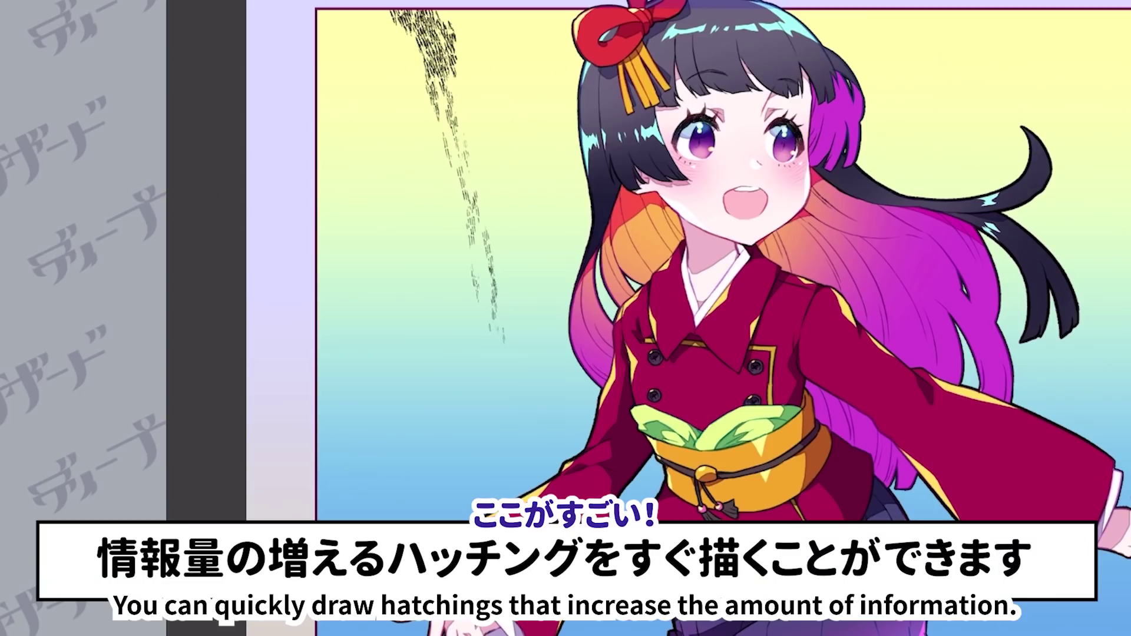
- Brush long, slanted vertical hatching strokes down the background on the side of the character's bow
{"action": "left_click_drag", "start_coordinate": [354, 12], "coordinate": [462, 377]}
{"action": "left_click_drag", "start_coordinate": [306, 139], "coordinate": [419, 488]}
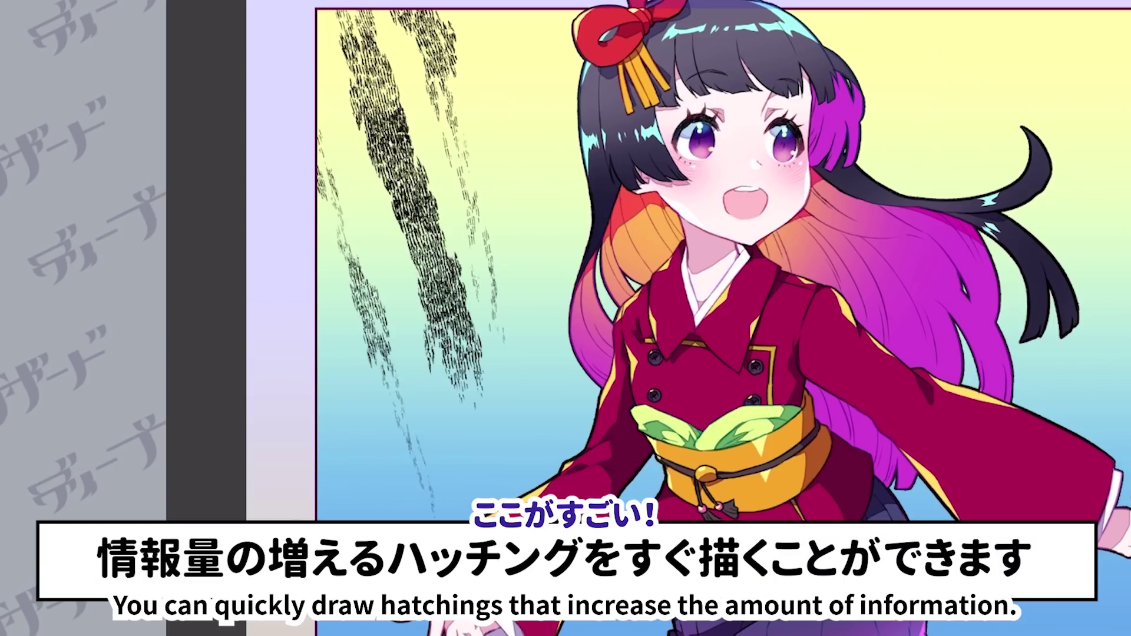
{"action": "left_click_drag", "start_coordinate": [489, 12], "coordinate": [583, 459]}
{"action": "left_click_drag", "start_coordinate": [318, 380], "coordinate": [404, 519]}
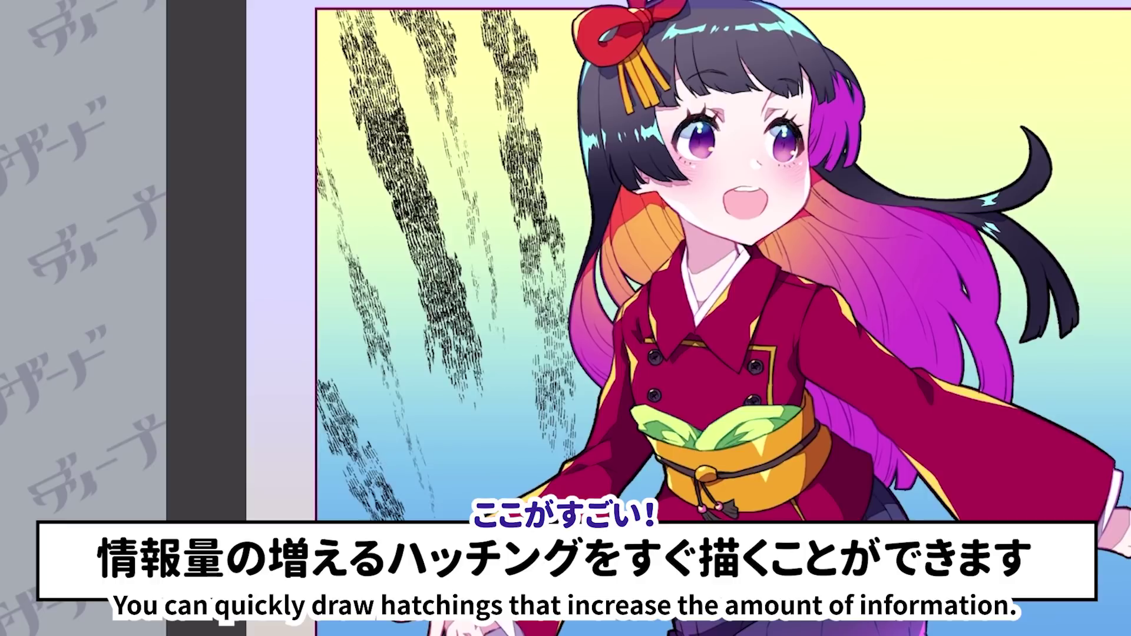
{"action": "mouse_move", "coordinate": [295, 46]}
{"action": "left_mouse_down"}
{"action": "mouse_move", "coordinate": [377, 206]}
{"action": "mouse_move", "coordinate": [448, 492]}
{"action": "left_mouse_up"}
{"action": "left_click_drag", "start_coordinate": [312, 253], "coordinate": [424, 505]}
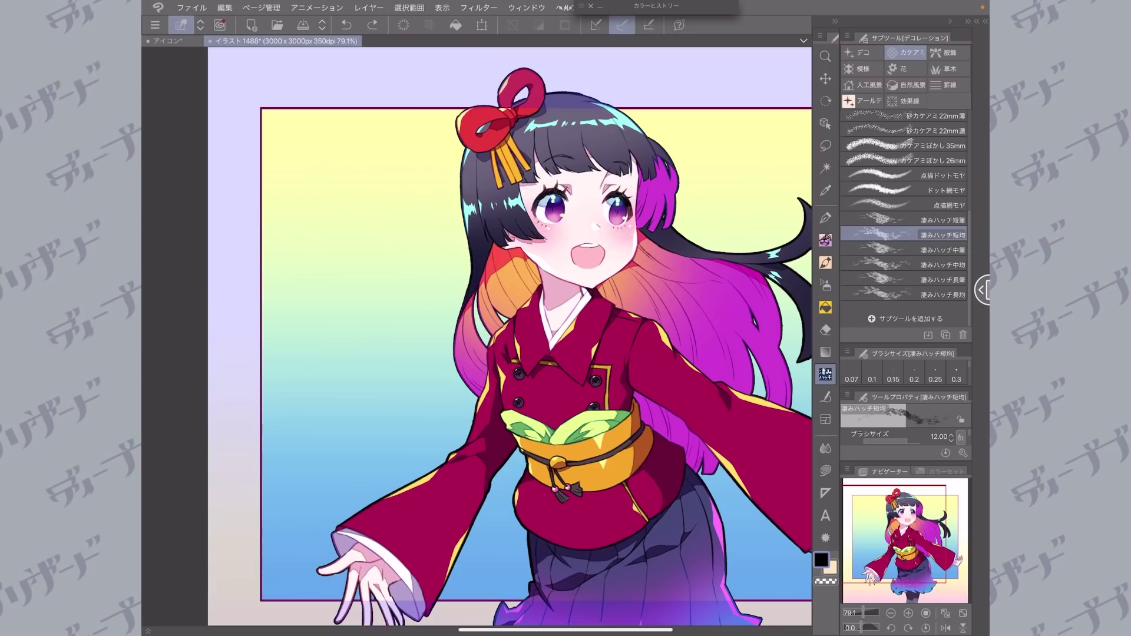
- Hatch the background panel's upper-left corner with diagonal strokes of the 凄みハッチ短均 brush at size 12
{"action": "mouse_move", "coordinate": [265, 112]}
{"action": "left_mouse_down"}
{"action": "mouse_move", "coordinate": [445, 265]}
{"action": "mouse_move", "coordinate": [318, 121]}
{"action": "mouse_move", "coordinate": [447, 241]}
{"action": "mouse_move", "coordinate": [327, 139]}
{"action": "mouse_move", "coordinate": [451, 182]}
{"action": "left_mouse_up"}
{"action": "left_click_drag", "start_coordinate": [403, 106], "coordinate": [450, 162]}
{"action": "left_click_drag", "start_coordinate": [271, 141], "coordinate": [366, 222]}
{"action": "left_click_drag", "start_coordinate": [315, 176], "coordinate": [401, 270]}
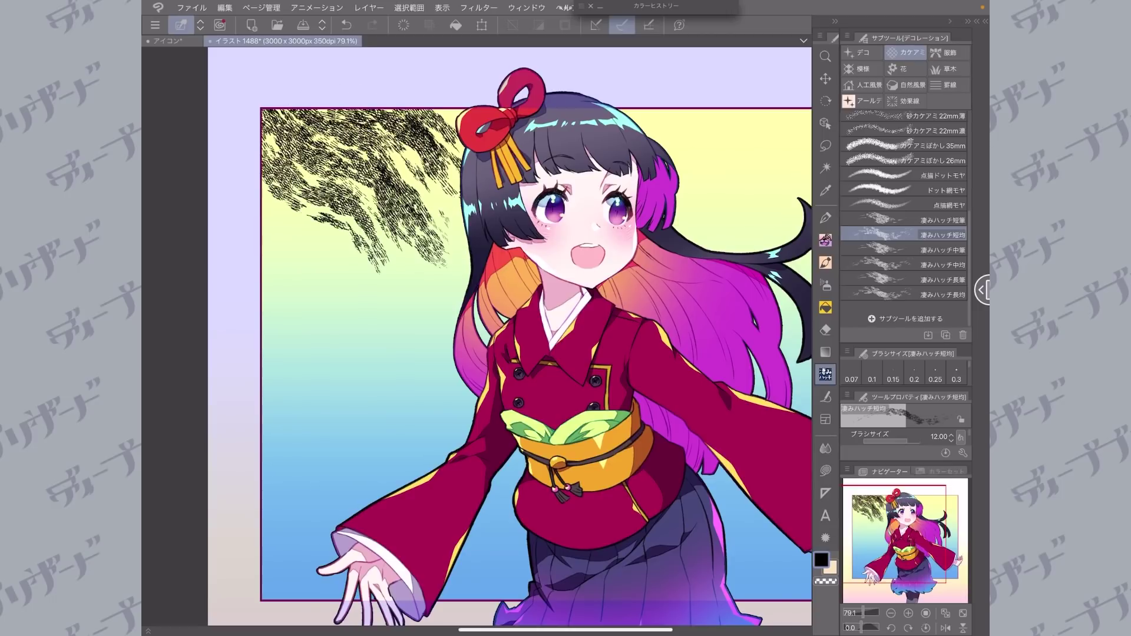
{"action": "left_click_drag", "start_coordinate": [262, 197], "coordinate": [359, 284]}
{"action": "left_click_drag", "start_coordinate": [301, 244], "coordinate": [406, 318]}
{"action": "left_click_drag", "start_coordinate": [262, 200], "coordinate": [365, 282]}
{"action": "left_click_drag", "start_coordinate": [259, 147], "coordinate": [324, 232]}
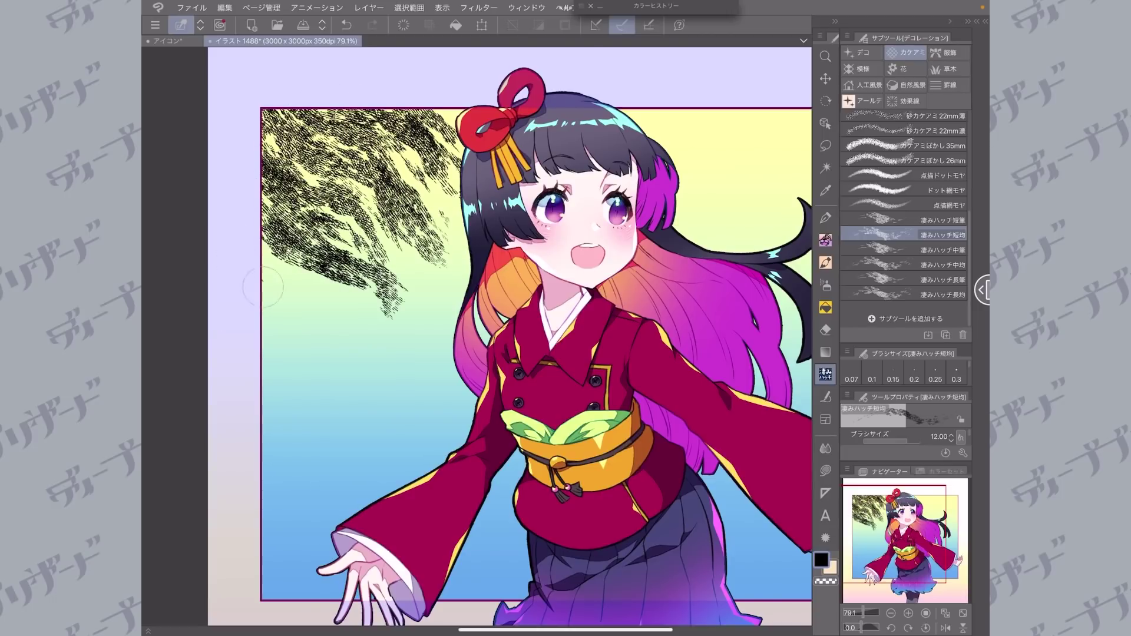
- Continue the black hatching down the background panel's left edge, from the middle to just above the outstretched hand
{"action": "left_click_drag", "start_coordinate": [263, 260], "coordinate": [373, 350]}
{"action": "left_click_drag", "start_coordinate": [261, 218], "coordinate": [380, 311]}
{"action": "left_click_drag", "start_coordinate": [263, 317], "coordinate": [389, 399]}
{"action": "left_click_drag", "start_coordinate": [262, 297], "coordinate": [387, 354]}
{"action": "left_click_drag", "start_coordinate": [263, 365], "coordinate": [384, 439]}
{"action": "left_click_drag", "start_coordinate": [261, 319], "coordinate": [318, 387]}
{"action": "left_click_drag", "start_coordinate": [262, 354], "coordinate": [387, 427]}
{"action": "mouse_move", "coordinate": [262, 428]}
{"action": "left_mouse_down"}
{"action": "mouse_move", "coordinate": [298, 451]}
{"action": "mouse_move", "coordinate": [416, 477]}
{"action": "left_mouse_up"}
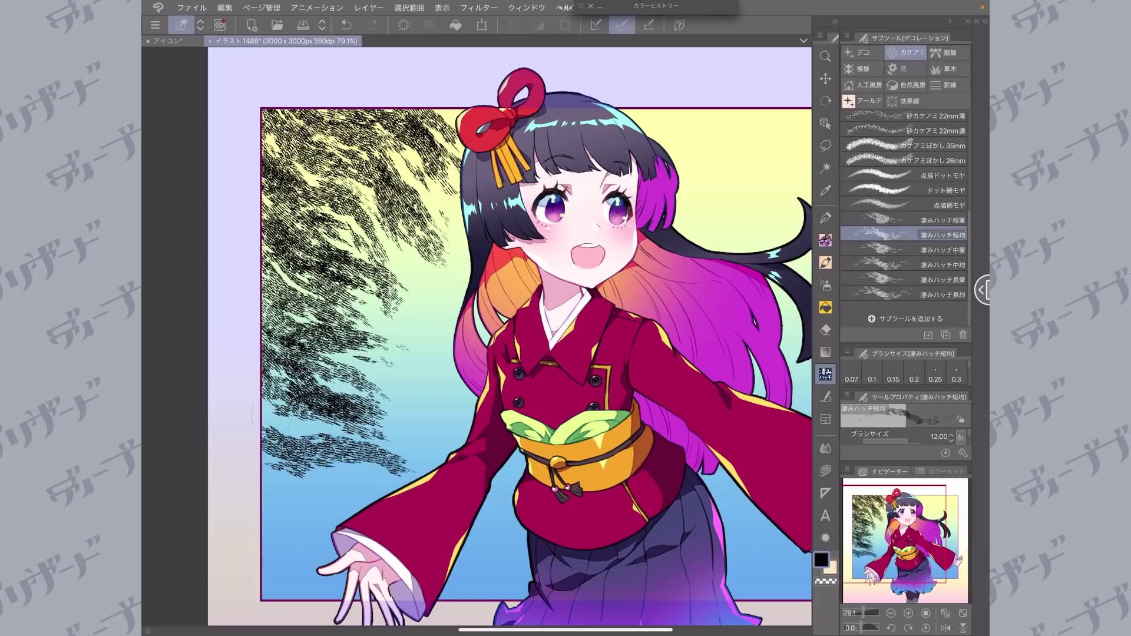
{"action": "left_click_drag", "start_coordinate": [261, 399], "coordinate": [371, 465]}
- Add light, sparse hatching strokes between the left-edge hatching and the character's hair and sleeve
{"action": "left_click_drag", "start_coordinate": [365, 378], "coordinate": [427, 412]}
{"action": "left_click_drag", "start_coordinate": [455, 401], "coordinate": [475, 423]}
{"action": "left_click_drag", "start_coordinate": [404, 330], "coordinate": [453, 370]}
{"action": "left_click_drag", "start_coordinate": [427, 282], "coordinate": [464, 319]}
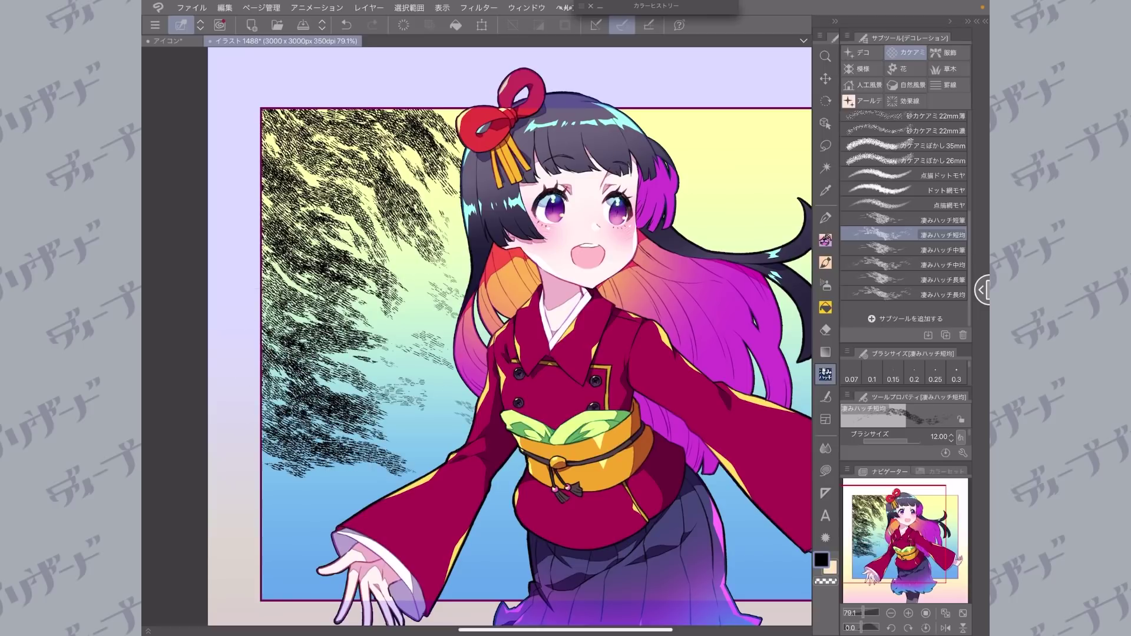
- Fill the background panel's lower-left corner around the hand and sleeve with hatching
{"action": "left_click_drag", "start_coordinate": [262, 479], "coordinate": [389, 522]}
{"action": "left_click_drag", "start_coordinate": [262, 457], "coordinate": [410, 504]}
{"action": "left_click_drag", "start_coordinate": [368, 419], "coordinate": [453, 450]}
{"action": "scroll", "coordinate": [368, 357], "scroll_direction": "down", "scroll_amount": 3}
{"action": "mouse_move", "coordinate": [298, 459]}
{"action": "left_mouse_down"}
{"action": "mouse_move", "coordinate": [364, 482]}
{"action": "mouse_move", "coordinate": [354, 509]}
{"action": "left_mouse_up"}
{"action": "left_click_drag", "start_coordinate": [297, 484], "coordinate": [334, 510]}
{"action": "mouse_move", "coordinate": [460, 467]}
{"action": "left_mouse_down"}
{"action": "mouse_move", "coordinate": [417, 514]}
{"action": "mouse_move", "coordinate": [441, 514]}
{"action": "left_mouse_up"}
- Hatch the background panel's upper-right corner with diagonal strokes running down toward the character's hair
{"action": "left_click_drag", "start_coordinate": [690, 197], "coordinate": [588, 275]}
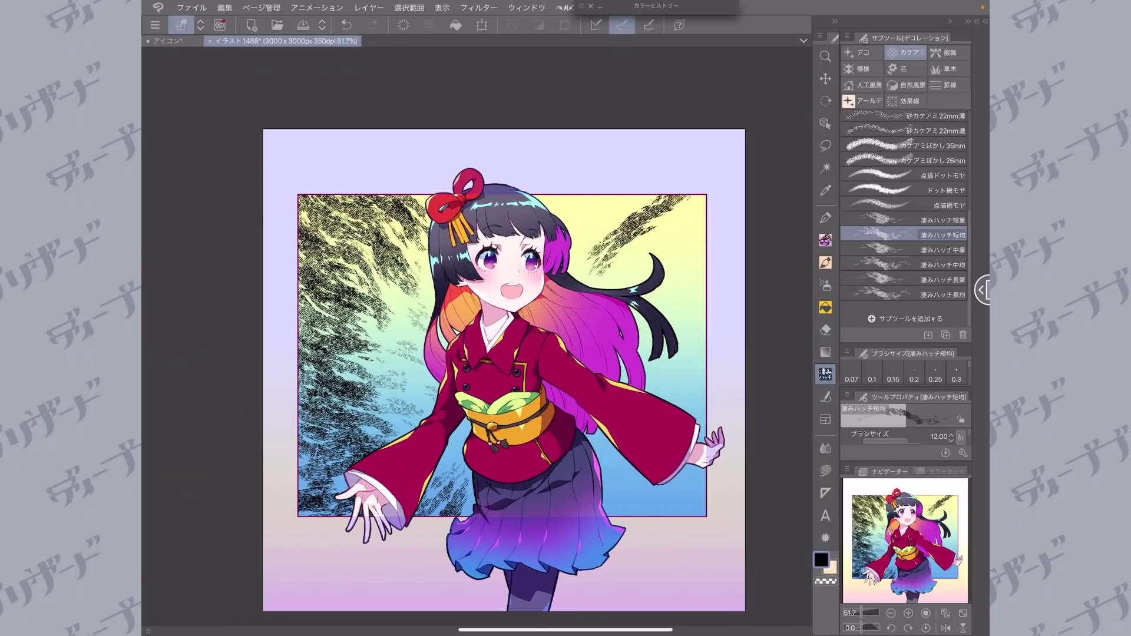
{"action": "scroll", "coordinate": [648, 247], "scroll_direction": "up", "scroll_amount": 3}
{"action": "left_click_drag", "start_coordinate": [657, 207], "coordinate": [596, 263]}
{"action": "left_click_drag", "start_coordinate": [656, 226], "coordinate": [505, 311]}
{"action": "left_click_drag", "start_coordinate": [659, 203], "coordinate": [533, 283]}
{"action": "left_click_drag", "start_coordinate": [659, 235], "coordinate": [503, 336]}
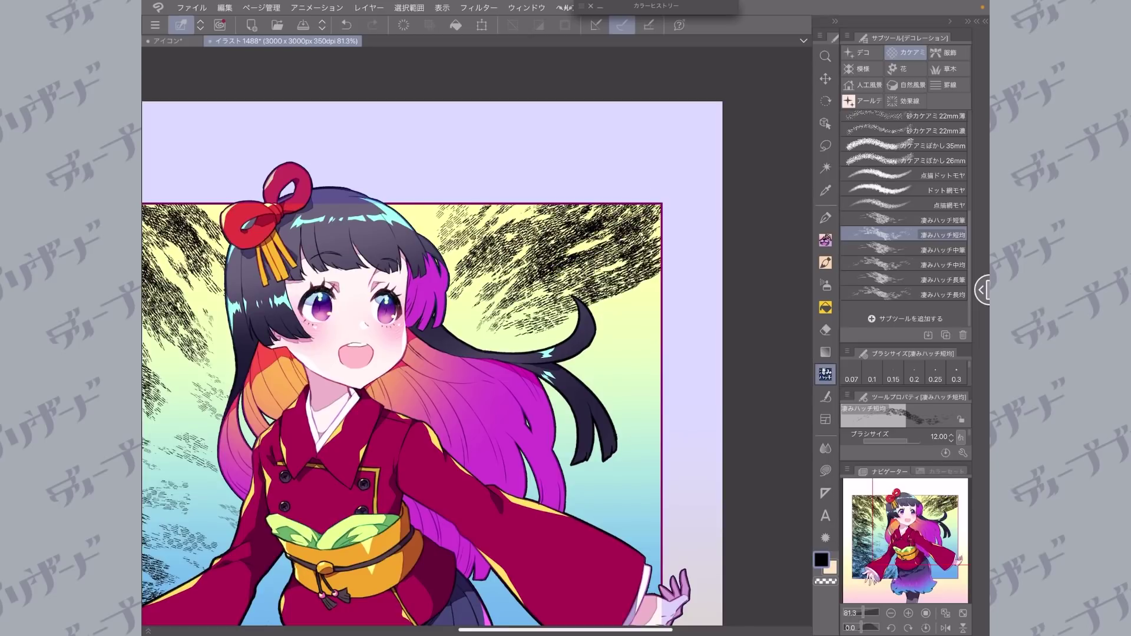
- Extend the hatching down the background panel's right edge, behind the black hair strands, to the sleeve
{"action": "left_click_drag", "start_coordinate": [664, 268], "coordinate": [580, 356]}
{"action": "left_click_drag", "start_coordinate": [659, 321], "coordinate": [559, 391]}
{"action": "left_click_drag", "start_coordinate": [660, 266], "coordinate": [589, 324]}
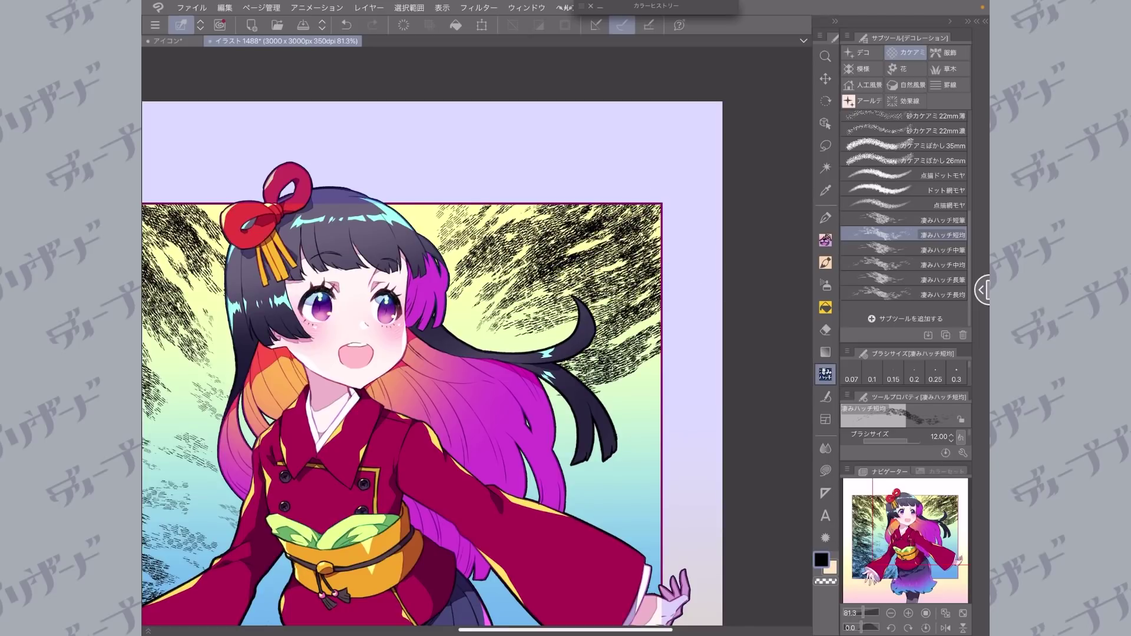
{"action": "left_click_drag", "start_coordinate": [660, 374], "coordinate": [557, 430]}
{"action": "left_click_drag", "start_coordinate": [659, 347], "coordinate": [594, 412]}
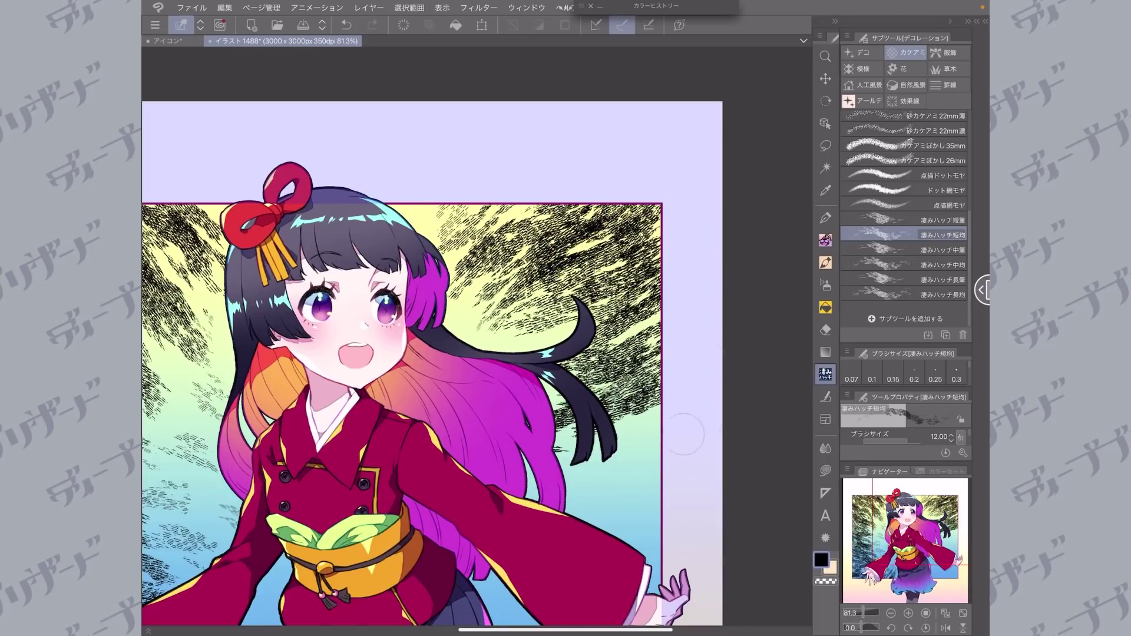
{"action": "left_click_drag", "start_coordinate": [660, 427], "coordinate": [556, 477]}
{"action": "left_click_drag", "start_coordinate": [659, 469], "coordinate": [554, 519]}
{"action": "left_click_drag", "start_coordinate": [659, 408], "coordinate": [585, 454]}
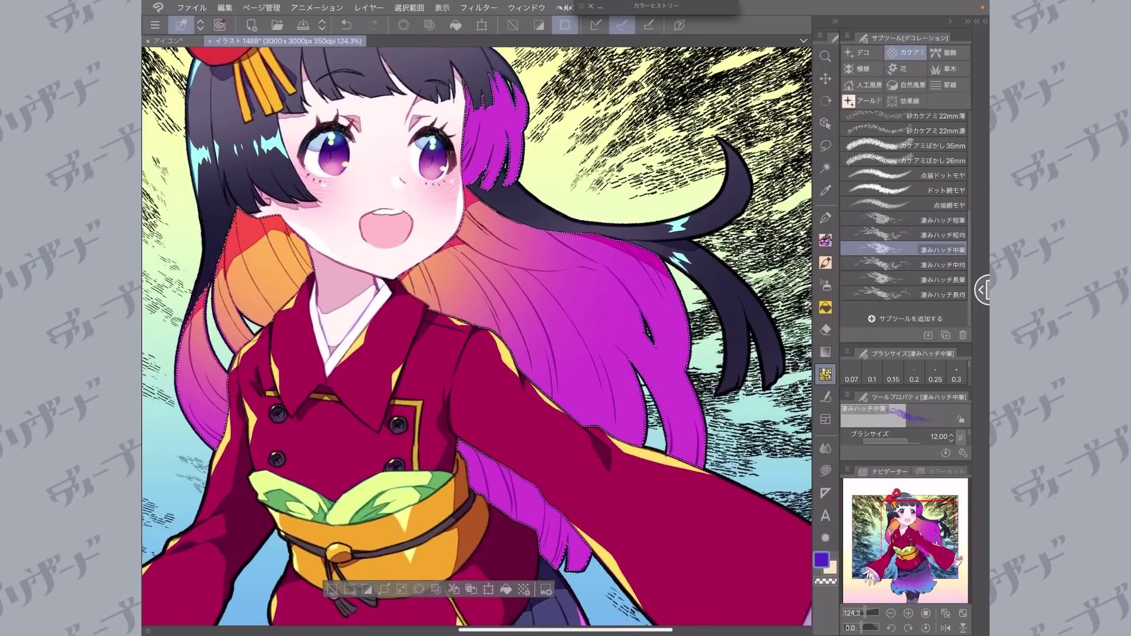
- Hatch the selected inner hair in blue-violet with the 凄みハッチ中筆 brush at size 12, following the flow of the strands
{"action": "left_click_drag", "start_coordinate": [677, 282], "coordinate": [560, 459]}
{"action": "left_click_drag", "start_coordinate": [642, 288], "coordinate": [518, 442]}
{"action": "left_click_drag", "start_coordinate": [683, 235], "coordinate": [571, 347]}
{"action": "left_click_drag", "start_coordinate": [600, 306], "coordinate": [500, 429]}
{"action": "left_click_drag", "start_coordinate": [589, 442], "coordinate": [459, 568]}
{"action": "left_click_drag", "start_coordinate": [227, 306], "coordinate": [183, 448]}
{"action": "left_click_drag", "start_coordinate": [306, 259], "coordinate": [270, 315]}
{"action": "left_click_drag", "start_coordinate": [645, 393], "coordinate": [633, 426]}
{"action": "left_click_drag", "start_coordinate": [687, 407], "coordinate": [666, 461]}
{"action": "left_click_drag", "start_coordinate": [539, 468], "coordinate": [492, 530]}
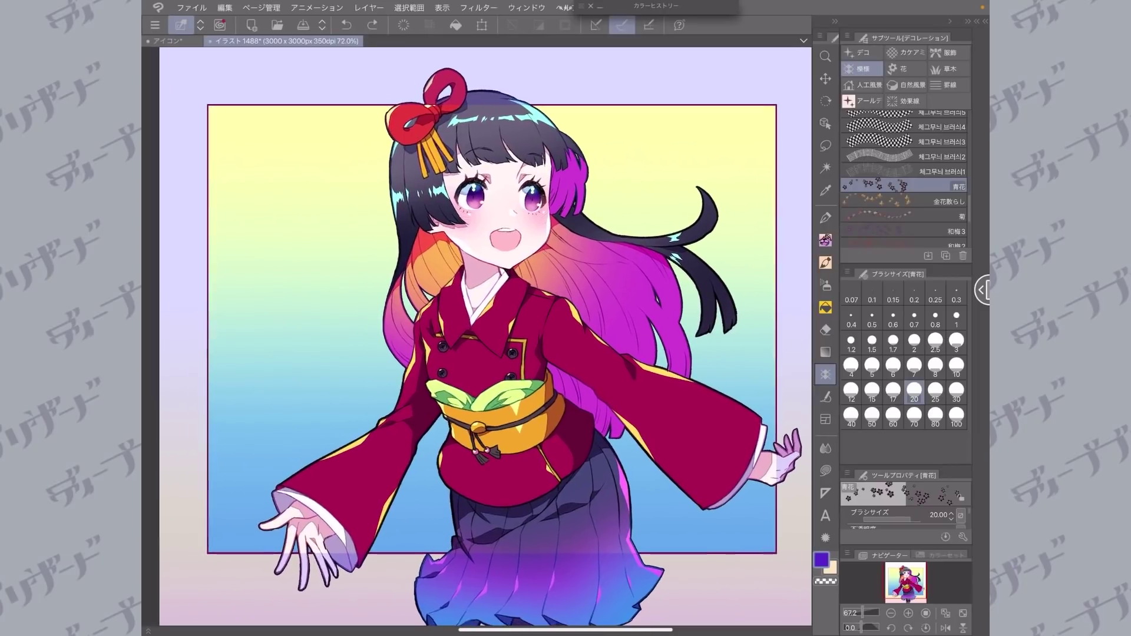
- Scatter dark flowers on both sides of the background with the 青花 brush at size 20
{"action": "left_click_drag", "start_coordinate": [767, 156], "coordinate": [636, 179]}
{"action": "left_click_drag", "start_coordinate": [766, 274], "coordinate": [716, 339]}
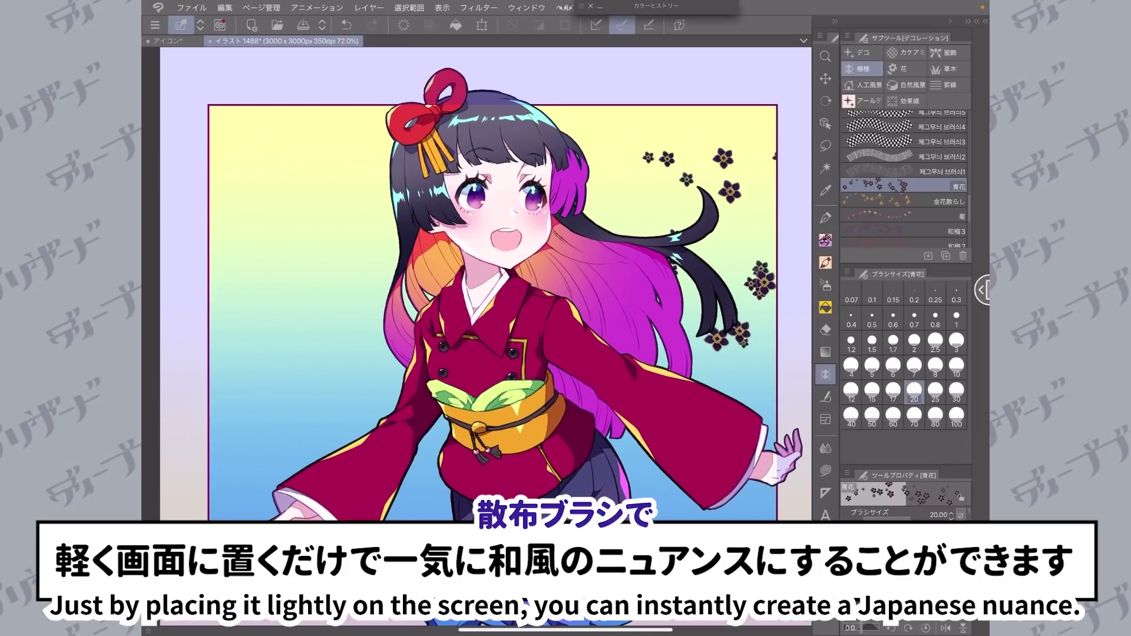
{"action": "left_click_drag", "start_coordinate": [366, 312], "coordinate": [265, 218]}
{"action": "left_click_drag", "start_coordinate": [331, 253], "coordinate": [237, 358]}
{"action": "left_click_drag", "start_coordinate": [313, 433], "coordinate": [227, 473]}
{"action": "left_click", "coordinate": [340, 374]}
{"action": "left_click", "coordinate": [235, 286]}
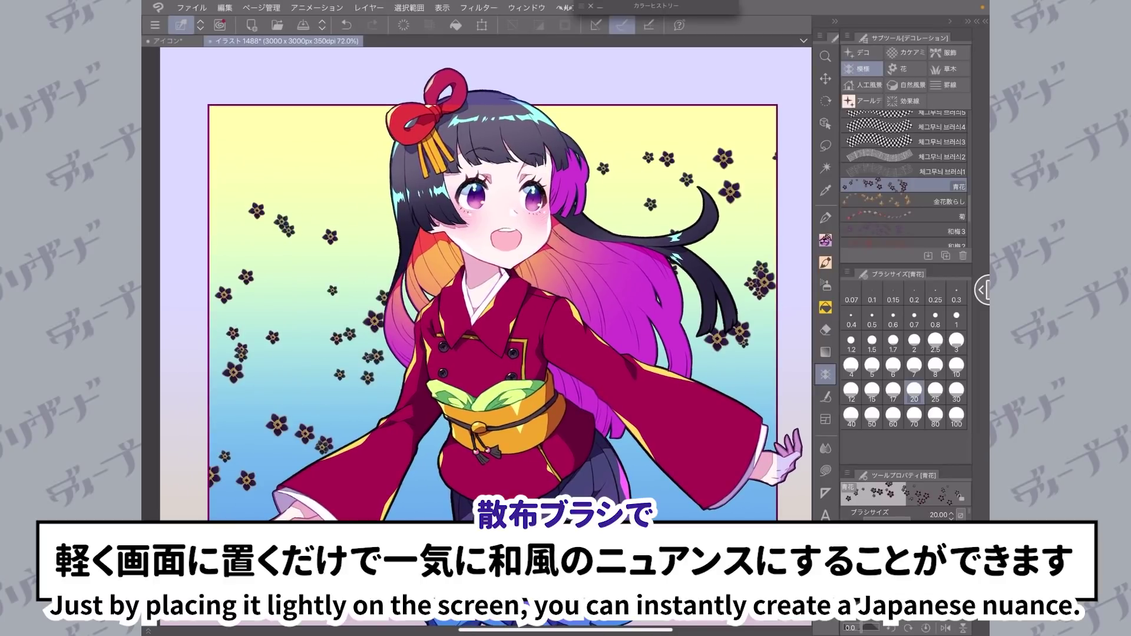
- Dot purple plum blossoms around both sides of the character with the 和梅3 brush at size 19.45
{"action": "left_click", "coordinate": [745, 371]}
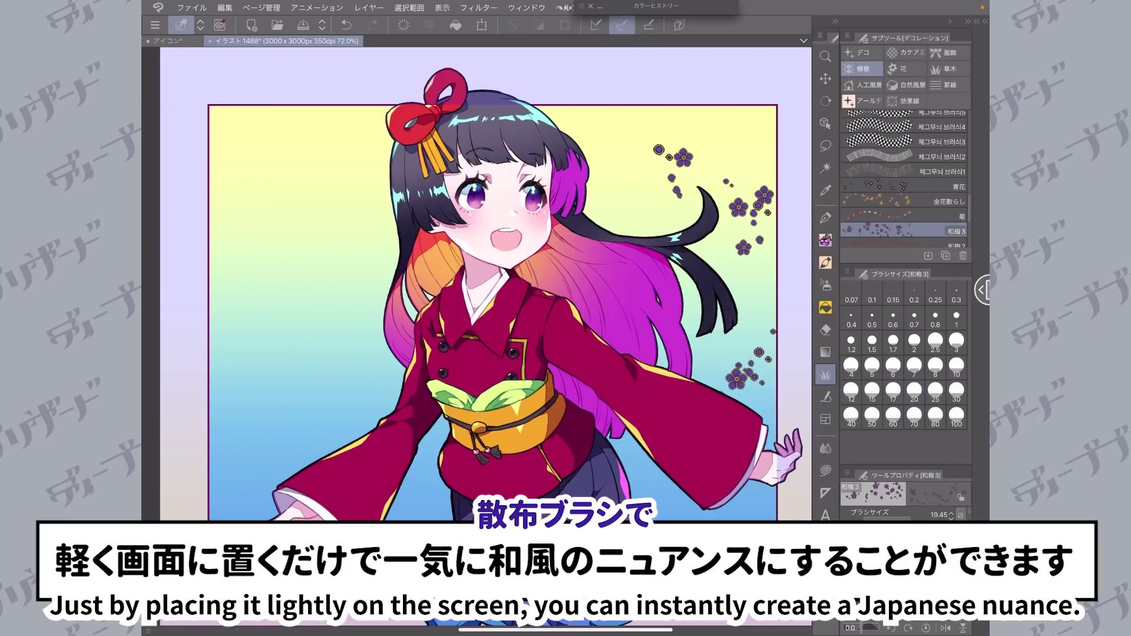
{"action": "left_click", "coordinate": [344, 215]}
{"action": "left_click", "coordinate": [341, 258]}
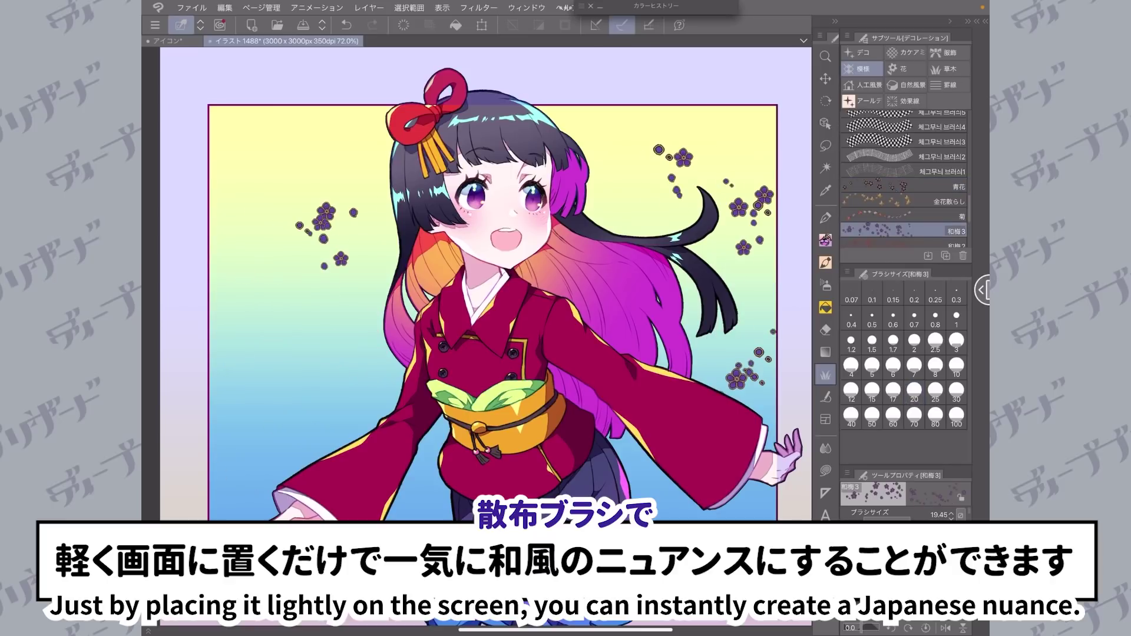
{"action": "left_click", "coordinate": [374, 365]}
{"action": "left_click", "coordinate": [250, 351]}
{"action": "left_click", "coordinate": [311, 406]}
{"action": "left_click", "coordinate": [315, 454]}
{"action": "left_click", "coordinate": [219, 267]}
{"action": "left_click", "coordinate": [240, 468]}
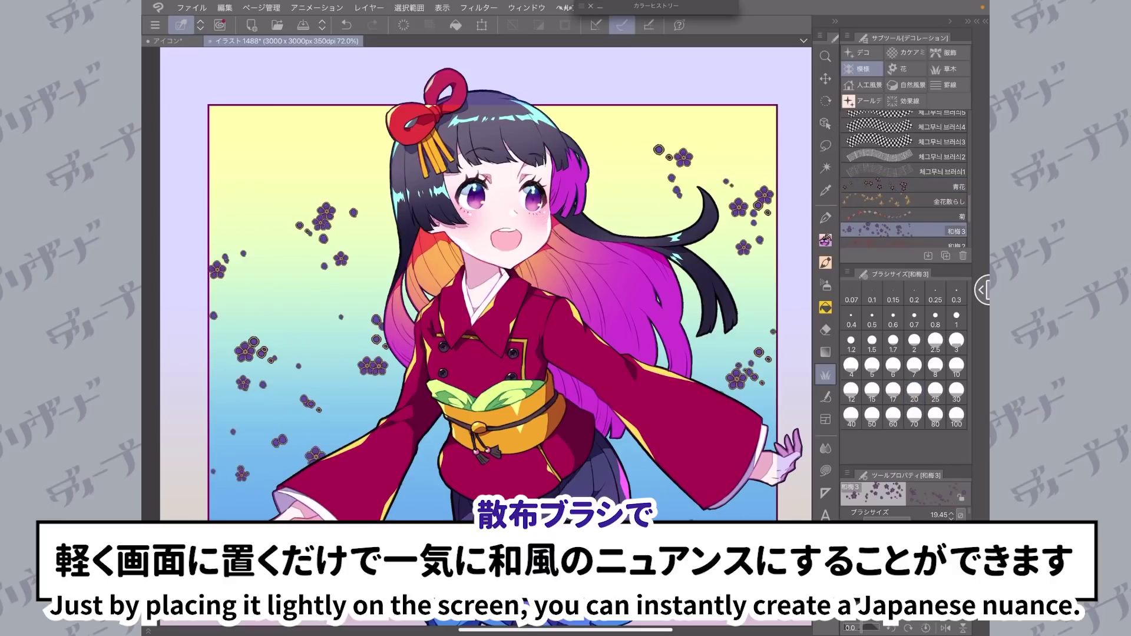
- Scatter red plum blossoms among the purple ones across the background with the 和梅2 brush at size 33.60
{"action": "scroll", "coordinate": [904, 195], "scroll_direction": "down", "scroll_amount": 2}
{"action": "left_click", "coordinate": [904, 187]}
{"action": "left_click_drag", "start_coordinate": [685, 134], "coordinate": [595, 192]}
{"action": "left_click_drag", "start_coordinate": [347, 162], "coordinate": [227, 200]}
{"action": "left_click_drag", "start_coordinate": [386, 250], "coordinate": [286, 368]}
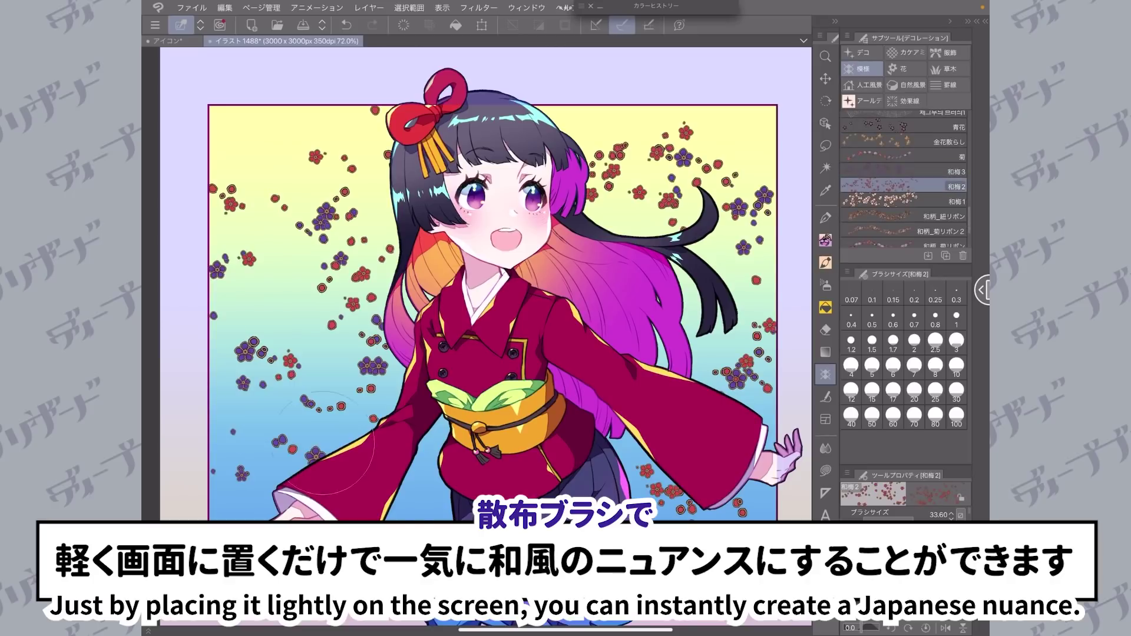
{"action": "left_click_drag", "start_coordinate": [425, 451], "coordinate": [427, 489]}
- Switch to the pale pink Japanese blossom brush and scatter its blossoms over both sides of the background
{"action": "left_click", "coordinate": [904, 202]}
{"action": "left_click_drag", "start_coordinate": [757, 321], "coordinate": [723, 376]}
{"action": "left_click_drag", "start_coordinate": [356, 219], "coordinate": [299, 256]}
{"action": "left_click_drag", "start_coordinate": [328, 365], "coordinate": [334, 425]}
{"action": "left_click_drag", "start_coordinate": [277, 355], "coordinate": [230, 436]}
{"action": "left_click", "coordinate": [237, 500]}
{"action": "left_click", "coordinate": [410, 489]}
{"action": "left_click_drag", "start_coordinate": [633, 157], "coordinate": [616, 187]}
{"action": "left_click_drag", "start_coordinate": [265, 143], "coordinate": [240, 183]}
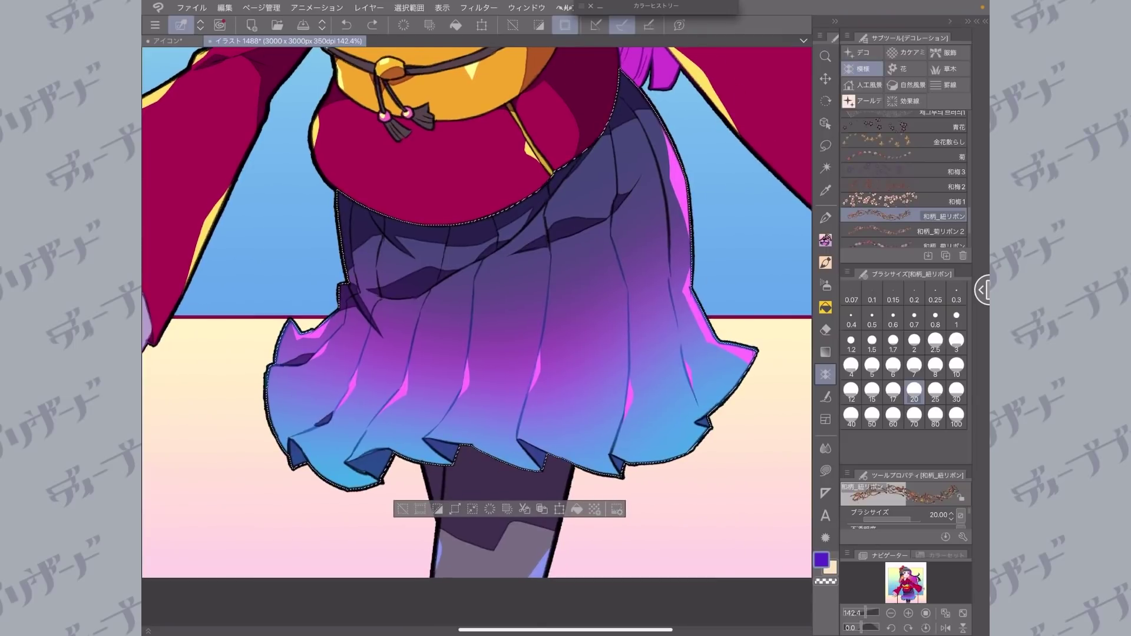
- Paint an ornamental cord ribbon across the lower part of the selected skirt with the 和柄_紐リボン brush at size 20
{"action": "mouse_move", "coordinate": [344, 286]}
{"action": "left_mouse_down"}
{"action": "mouse_move", "coordinate": [288, 333]}
{"action": "mouse_move", "coordinate": [465, 380]}
{"action": "mouse_move", "coordinate": [595, 306]}
{"action": "left_mouse_up"}
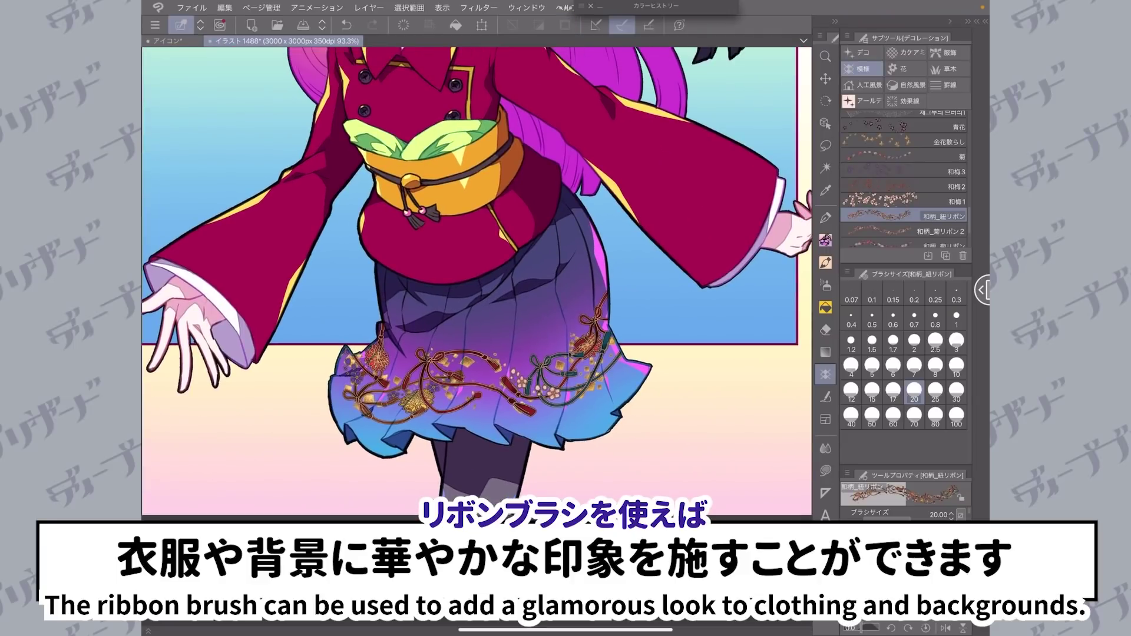
{"action": "scroll", "coordinate": [489, 336], "scroll_direction": "down", "scroll_amount": 3}
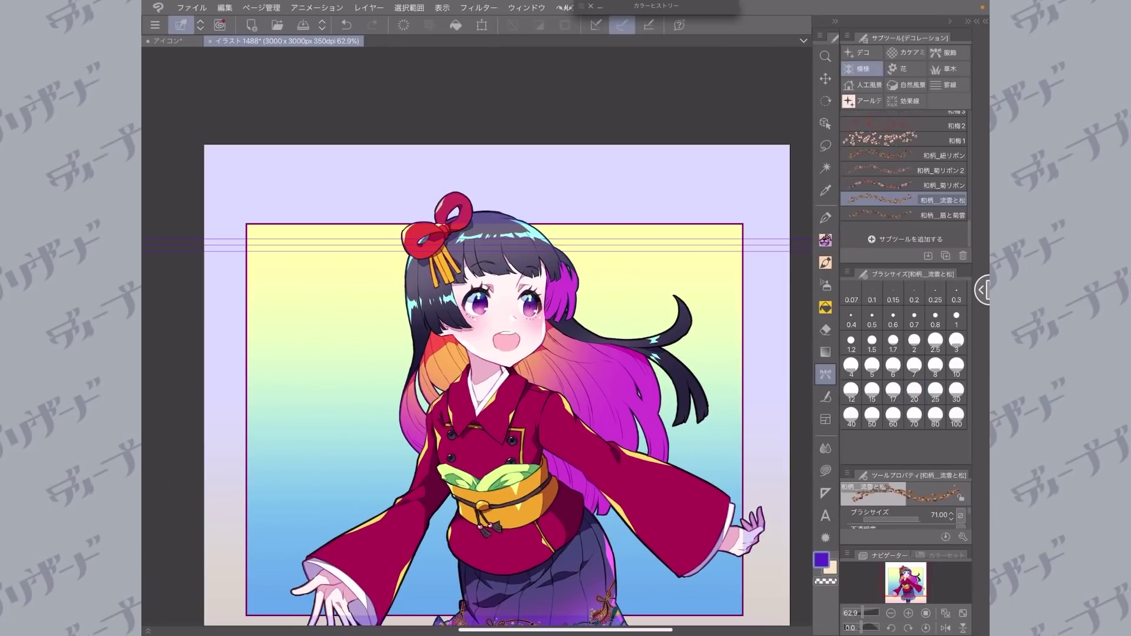
- Paint a horizontal cloud-and-pine pattern band across the upper background behind the character with the 和柄_流雲と松 brush at size 71
{"action": "key", "text": "p"}
{"action": "key", "text": "b"}
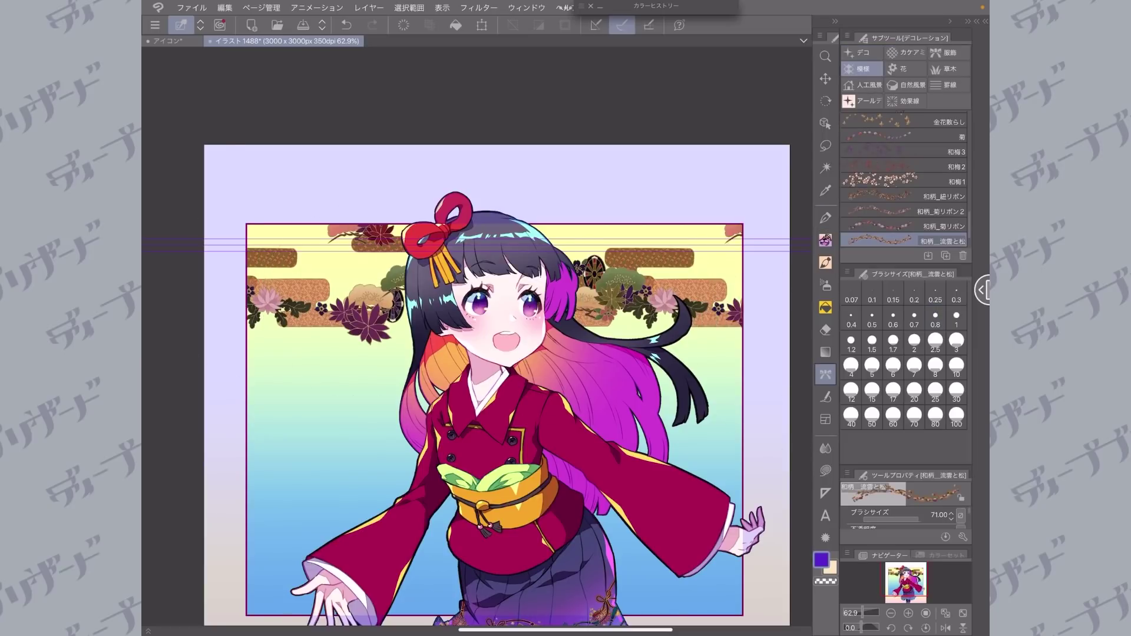
{"action": "key", "text": "ctrl+minus"}
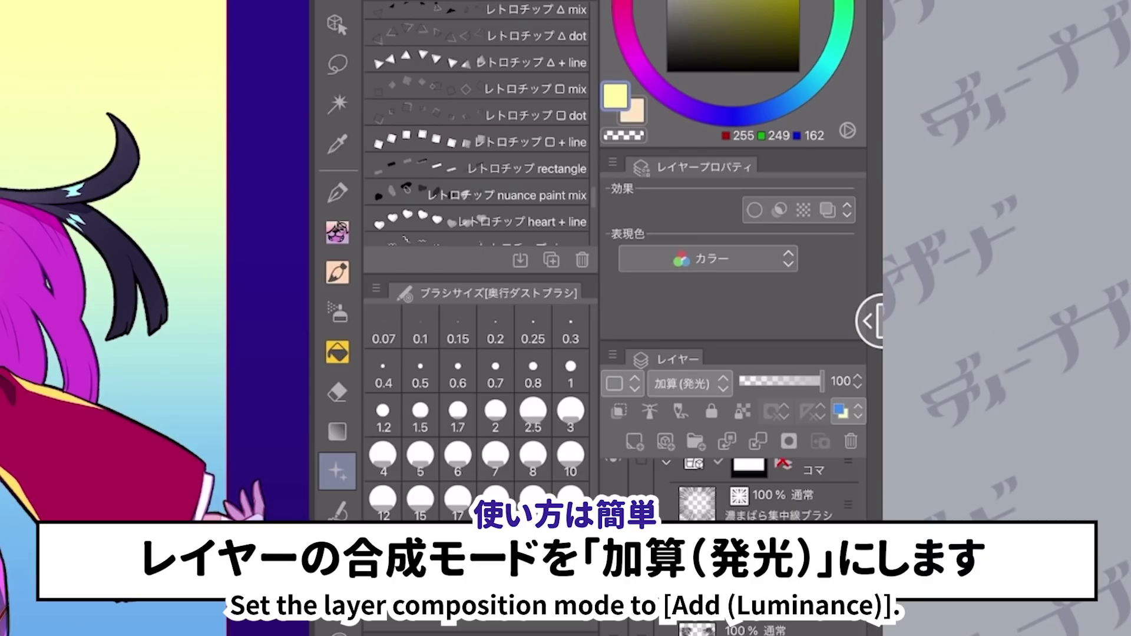
- Set the layer's blending mode to 加算(発光) and scatter pale yellow dust over the background with the 奥行ダストブラシ brush at size 60
{"action": "left_click", "coordinate": [689, 384]}
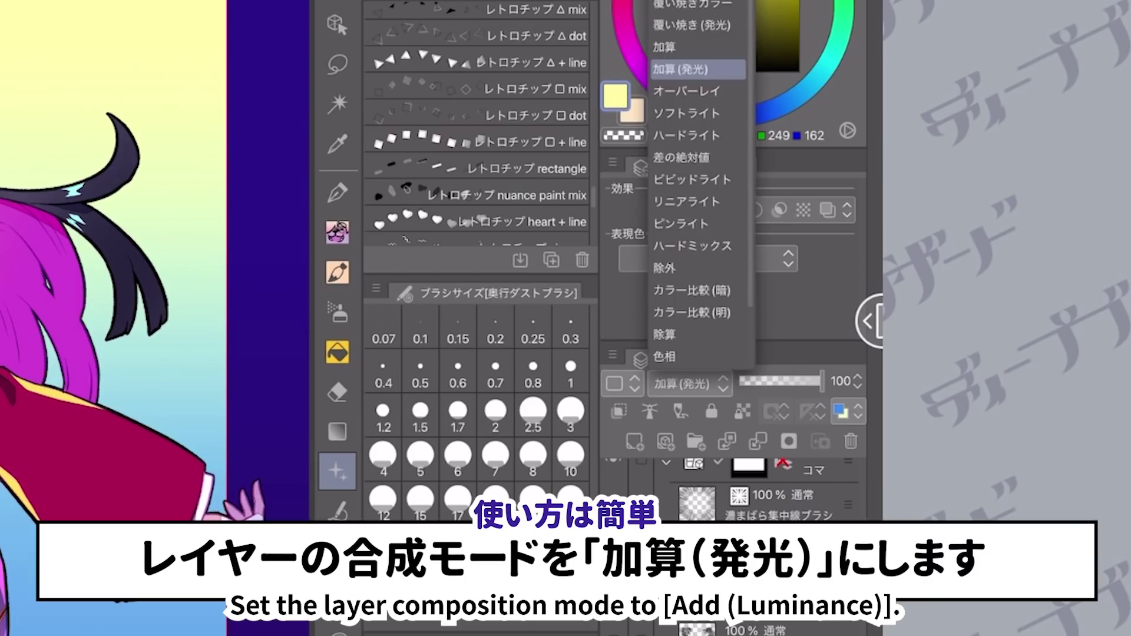
{"action": "left_click", "coordinate": [697, 69]}
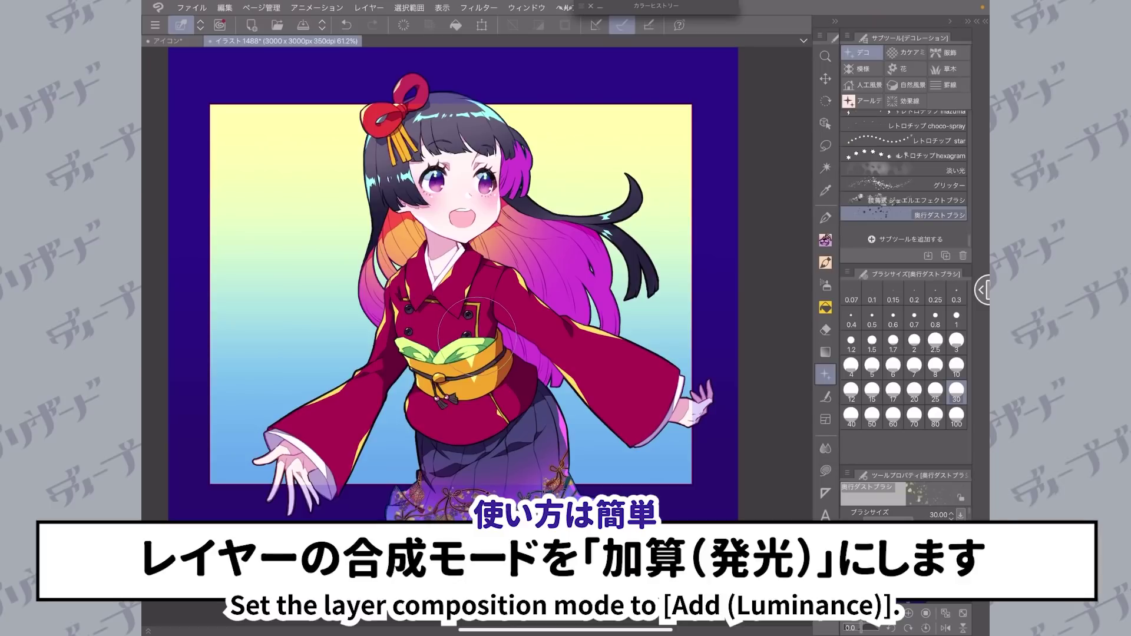
{"action": "left_click", "coordinate": [893, 417]}
{"action": "left_click", "coordinate": [667, 307]}
{"action": "left_click", "coordinate": [615, 438]}
{"action": "left_click", "coordinate": [446, 367]}
{"action": "left_click", "coordinate": [395, 441]}
{"action": "mouse_move", "coordinate": [318, 424]}
{"action": "left_mouse_down"}
{"action": "mouse_move", "coordinate": [202, 416]}
{"action": "mouse_move", "coordinate": [207, 227]}
{"action": "mouse_move", "coordinate": [301, 223]}
{"action": "left_mouse_up"}
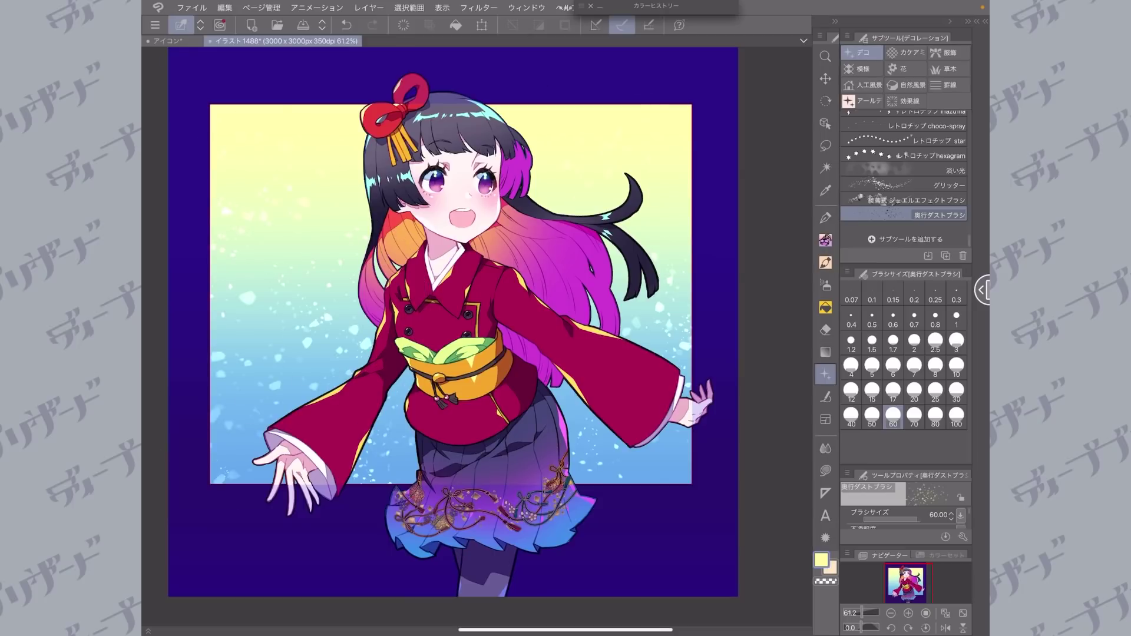
{"action": "scroll", "coordinate": [677, 297], "scroll_direction": "up", "scroll_amount": 5}
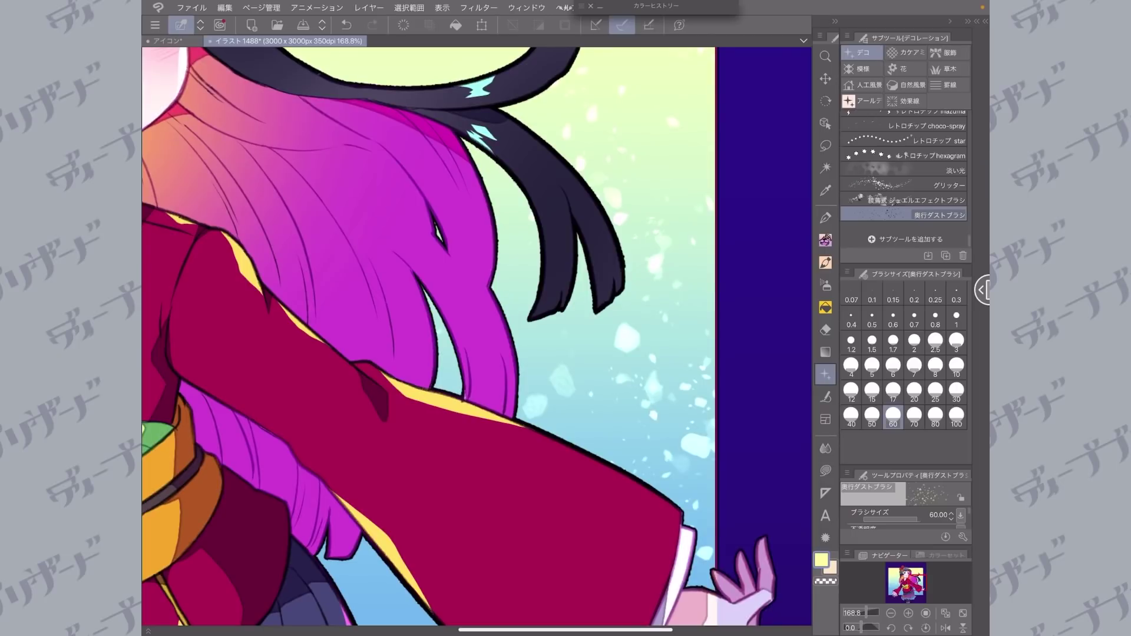
{"action": "scroll", "coordinate": [476, 337], "scroll_direction": "down", "scroll_amount": 5}
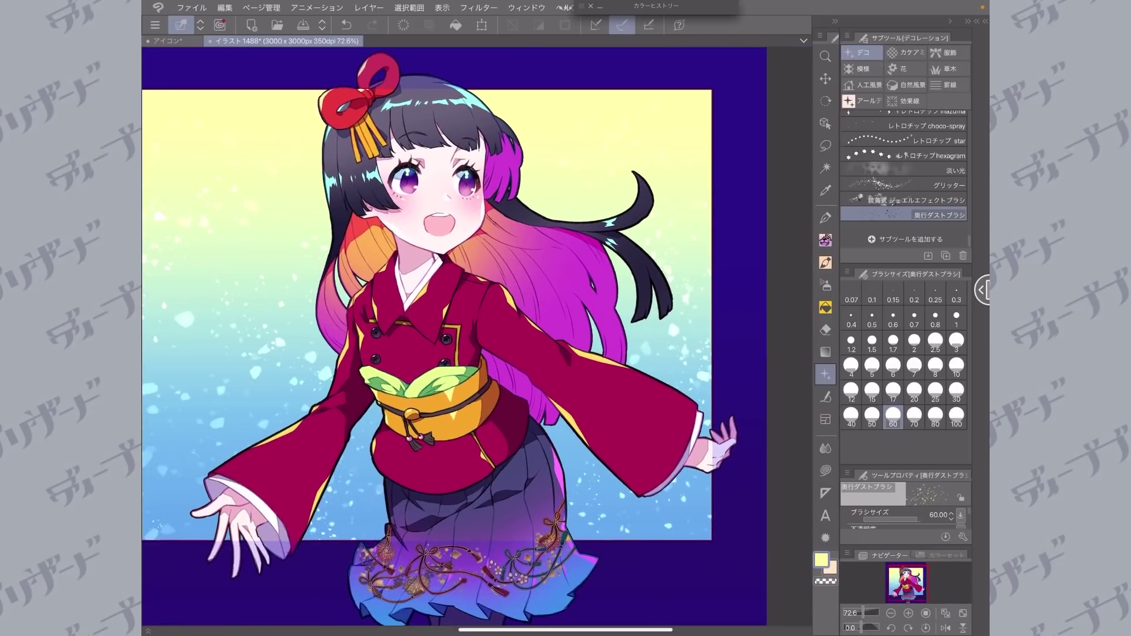
{"action": "mouse_move", "coordinate": [471, 335]}
{"action": "left_mouse_down"}
{"action": "mouse_move", "coordinate": [506, 322]}
{"action": "mouse_move", "coordinate": [473, 351]}
{"action": "left_mouse_up"}
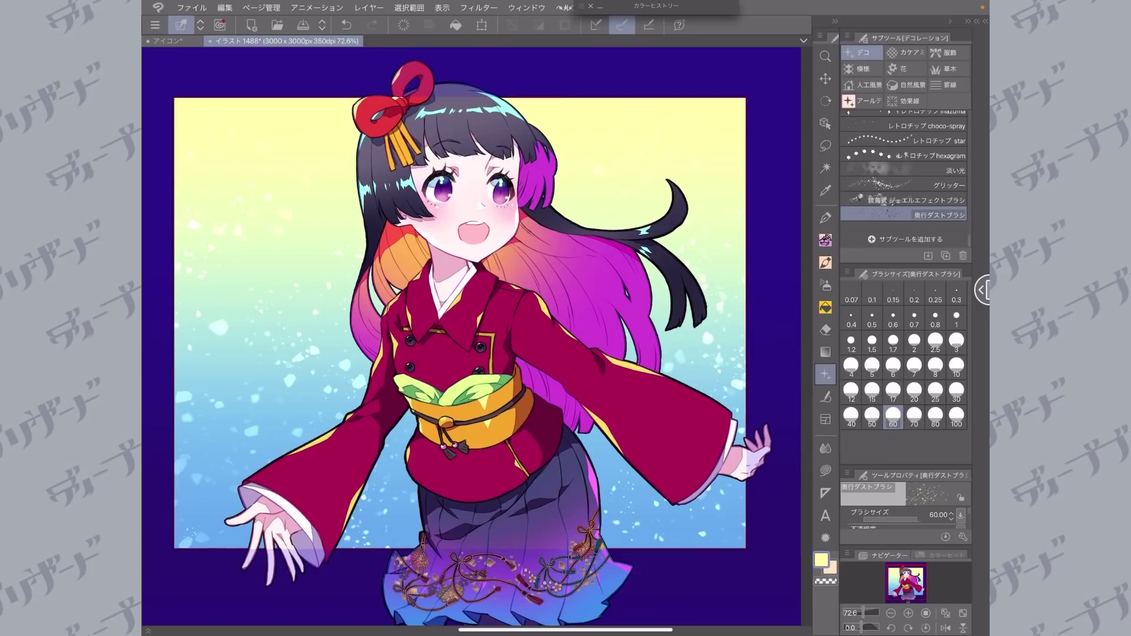
- Add a 加算(発光) layer above the キャラ folder and scatter large dust particles in front of the character at brush size 80
{"action": "left_click", "coordinate": [976, 21]}
{"action": "scroll", "coordinate": [905, 500], "scroll_direction": "up", "scroll_amount": 5}
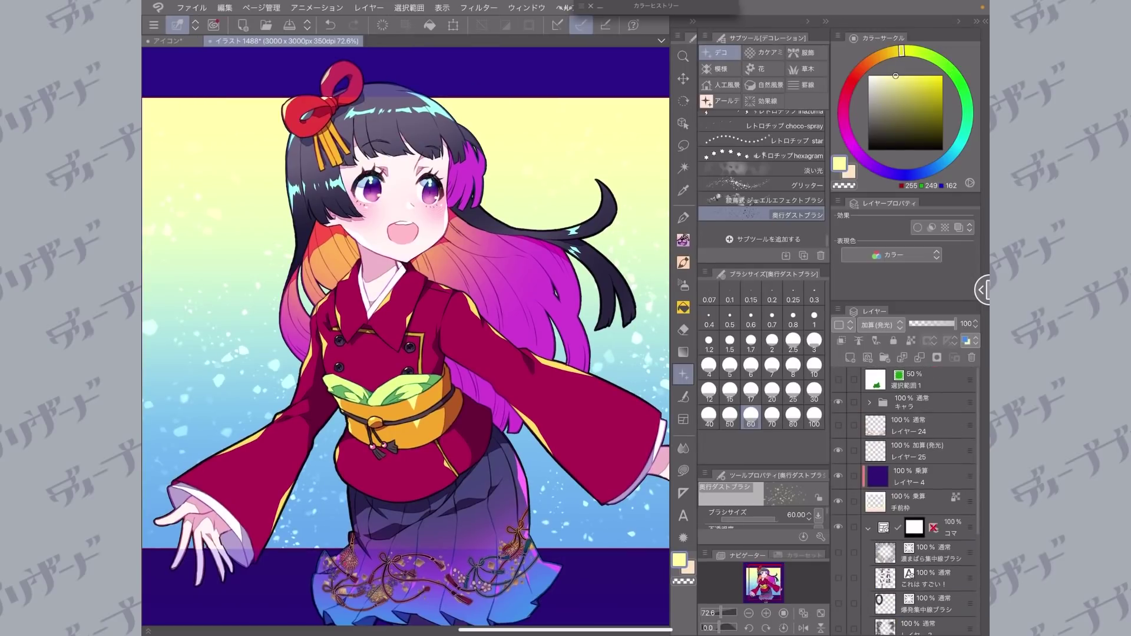
{"action": "left_click", "coordinate": [911, 402]}
{"action": "left_click", "coordinate": [850, 357]}
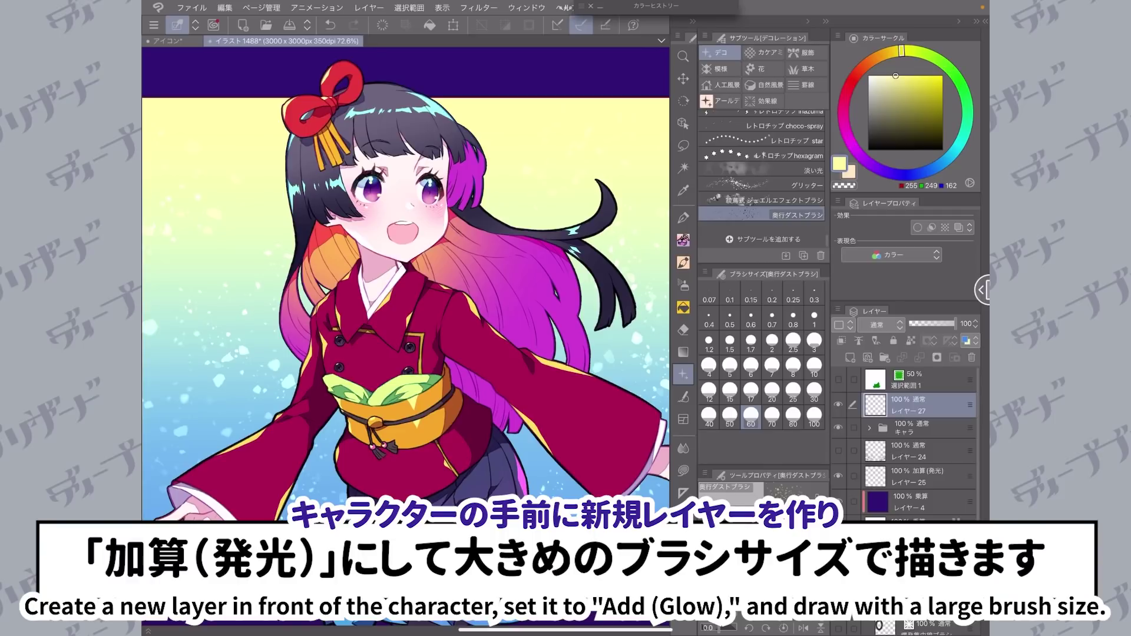
{"action": "left_click", "coordinate": [877, 324]}
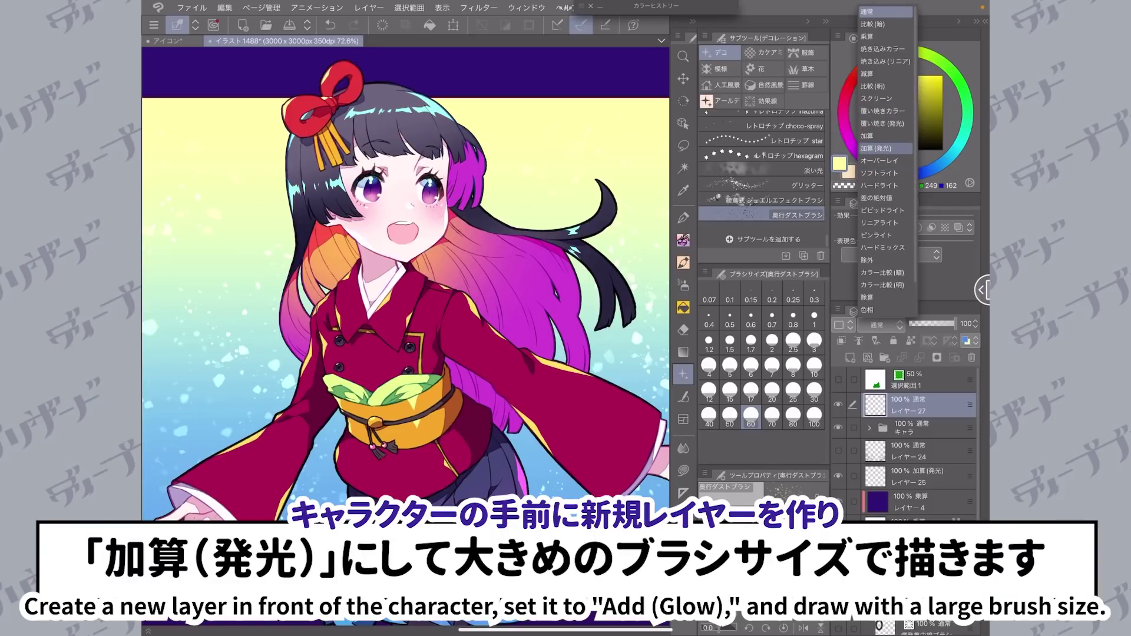
{"action": "left_click", "coordinate": [878, 149]}
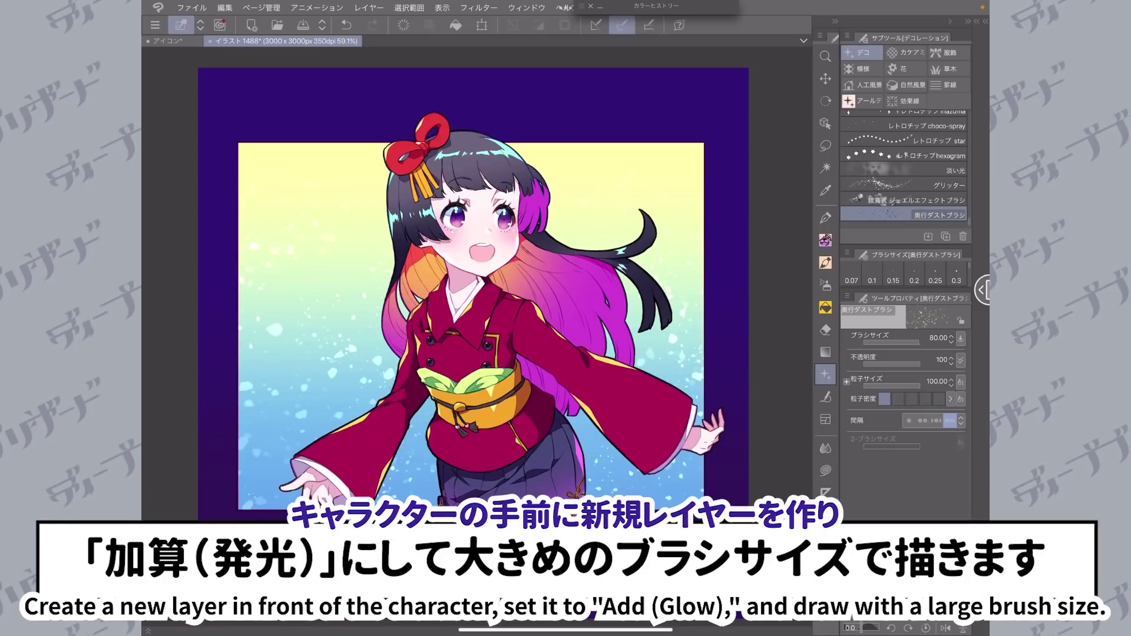
{"action": "mouse_move", "coordinate": [729, 318]}
{"action": "left_mouse_down"}
{"action": "mouse_move", "coordinate": [733, 366]}
{"action": "mouse_move", "coordinate": [666, 459]}
{"action": "mouse_move", "coordinate": [518, 483]}
{"action": "left_mouse_up"}
{"action": "mouse_move", "coordinate": [665, 580]}
{"action": "left_mouse_down"}
{"action": "mouse_move", "coordinate": [269, 486]}
{"action": "mouse_move", "coordinate": [250, 376]}
{"action": "mouse_move", "coordinate": [266, 238]}
{"action": "left_mouse_up"}
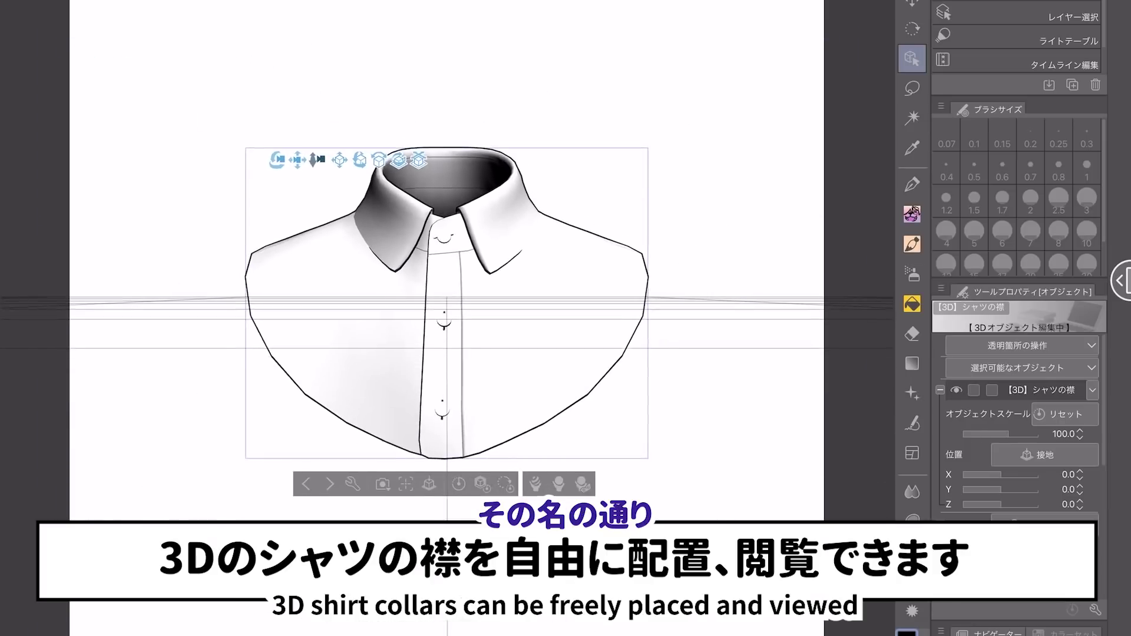
- Rotate and reposition the 3D camera to frame the shirt collar from an angled three-quarter view
{"action": "left_click_drag", "start_coordinate": [316, 159], "coordinate": [317, 121]}
{"action": "left_click_drag", "start_coordinate": [217, 122], "coordinate": [283, 183]}
{"action": "left_click_drag", "start_coordinate": [225, 90], "coordinate": [244, 44]}
{"action": "mouse_move", "coordinate": [217, 148]}
{"action": "left_mouse_down"}
{"action": "mouse_move", "coordinate": [198, 145]}
{"action": "mouse_move", "coordinate": [206, 177]}
{"action": "mouse_move", "coordinate": [306, 159]}
{"action": "mouse_move", "coordinate": [254, 229]}
{"action": "mouse_move", "coordinate": [209, 185]}
{"action": "mouse_move", "coordinate": [253, 181]}
{"action": "mouse_move", "coordinate": [242, 194]}
{"action": "mouse_move", "coordinate": [268, 199]}
{"action": "mouse_move", "coordinate": [235, 187]}
{"action": "mouse_move", "coordinate": [234, 139]}
{"action": "mouse_move", "coordinate": [279, 150]}
{"action": "mouse_move", "coordinate": [237, 171]}
{"action": "mouse_move", "coordinate": [259, 187]}
{"action": "mouse_move", "coordinate": [289, 169]}
{"action": "mouse_move", "coordinate": [241, 166]}
{"action": "mouse_move", "coordinate": [244, 133]}
{"action": "mouse_move", "coordinate": [282, 194]}
{"action": "mouse_move", "coordinate": [249, 162]}
{"action": "mouse_move", "coordinate": [217, 158]}
{"action": "mouse_move", "coordinate": [208, 112]}
{"action": "mouse_move", "coordinate": [213, 134]}
{"action": "left_mouse_up"}
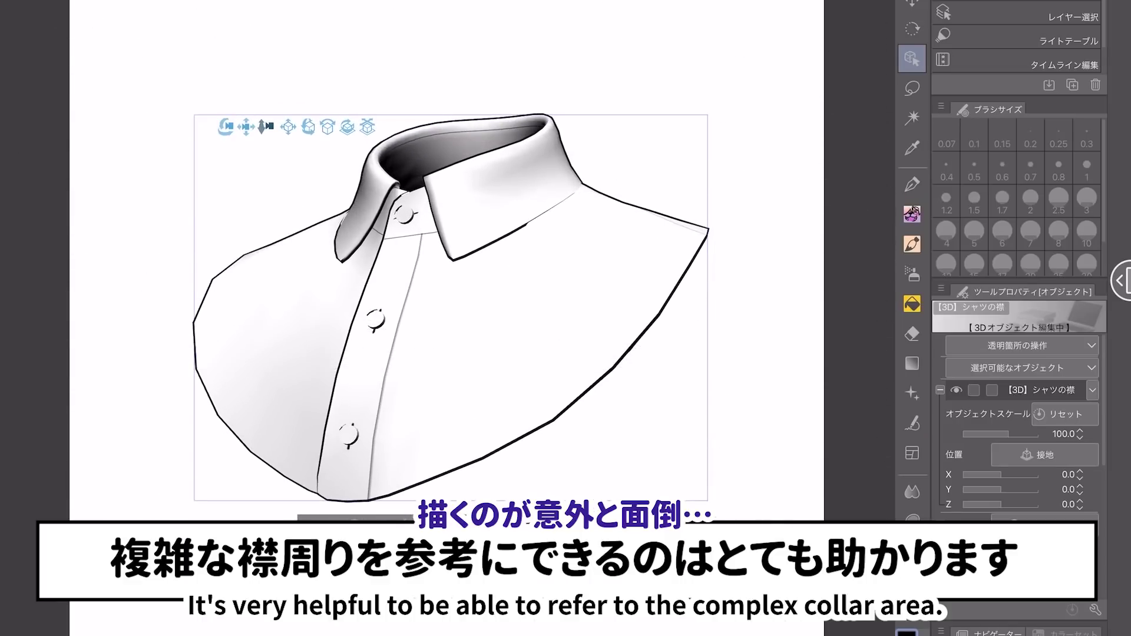
- Preview the men's collar variants of the 3D shirt by showing MS_2 and MS_3 one at a time instead of MS_1
{"action": "left_click", "coordinate": [1092, 390]}
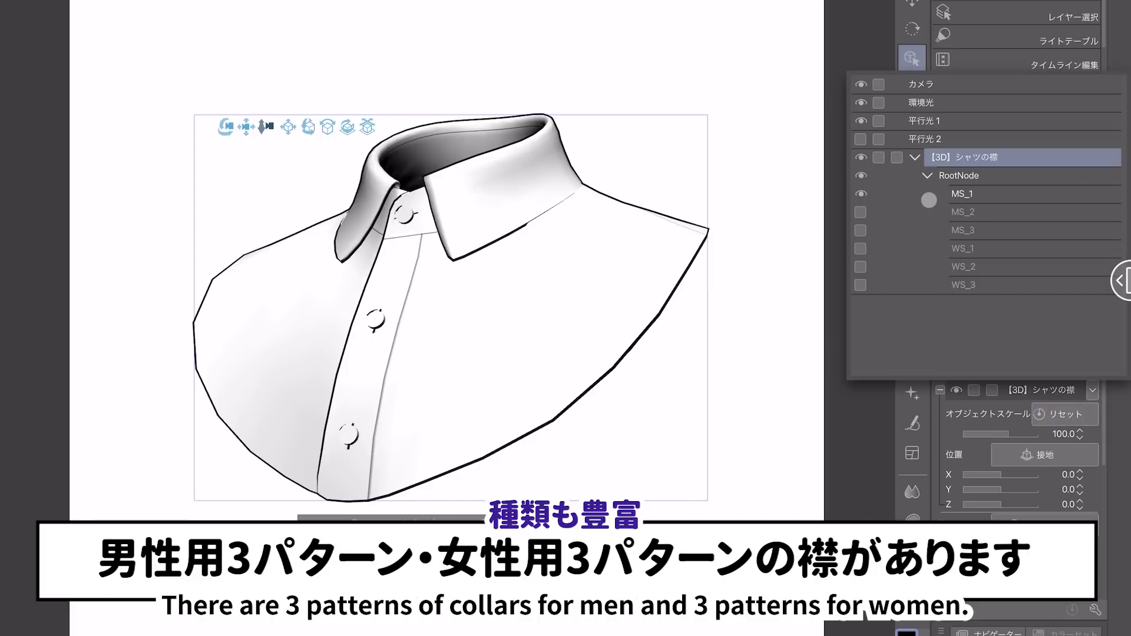
{"action": "left_click", "coordinate": [861, 193]}
{"action": "left_click", "coordinate": [860, 212]}
{"action": "left_click", "coordinate": [861, 215]}
{"action": "left_click", "coordinate": [860, 230]}
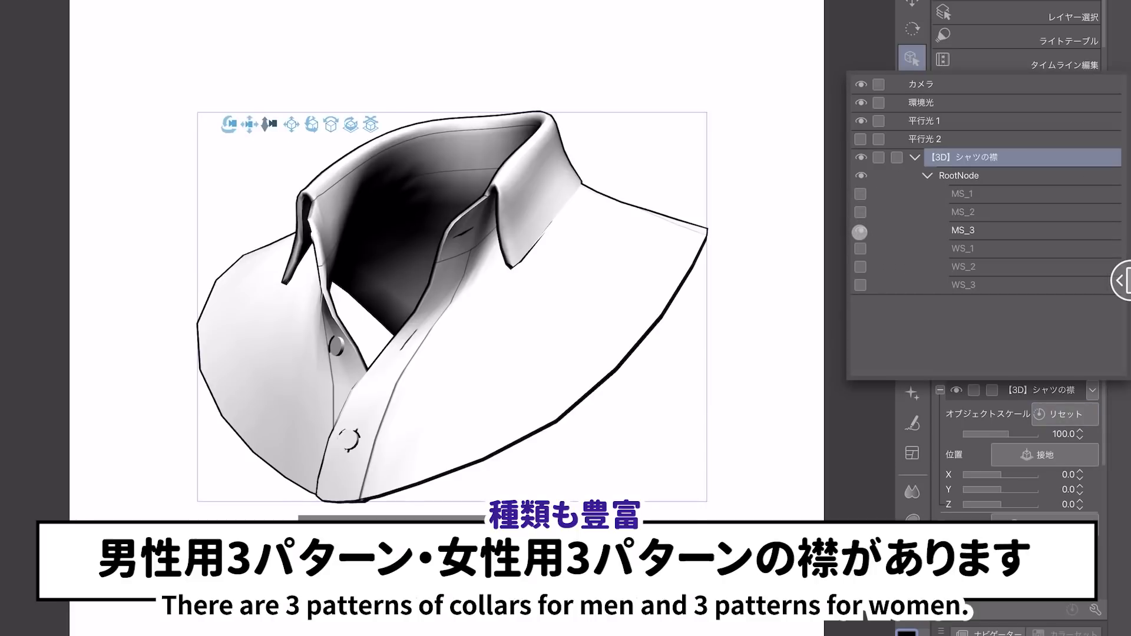
- Preview the women's collar variants WS_1, WS_2 and WS_3 one at a time, and return to showing only MS_1
{"action": "left_click", "coordinate": [859, 230]}
{"action": "left_click", "coordinate": [861, 249]}
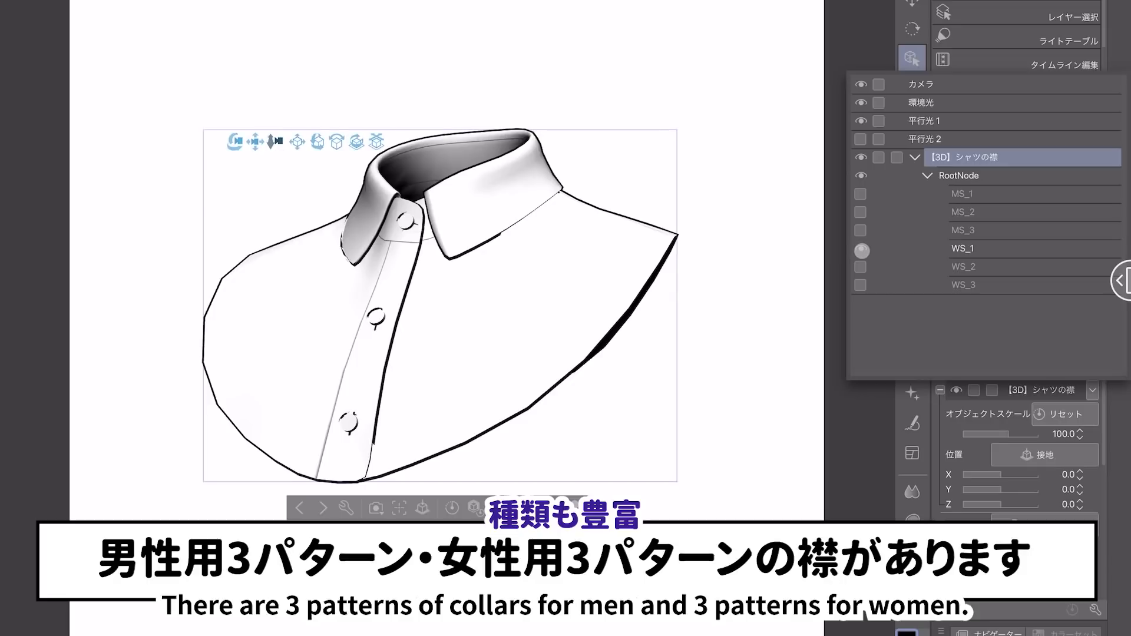
{"action": "left_click", "coordinate": [861, 249]}
{"action": "left_click", "coordinate": [860, 267]}
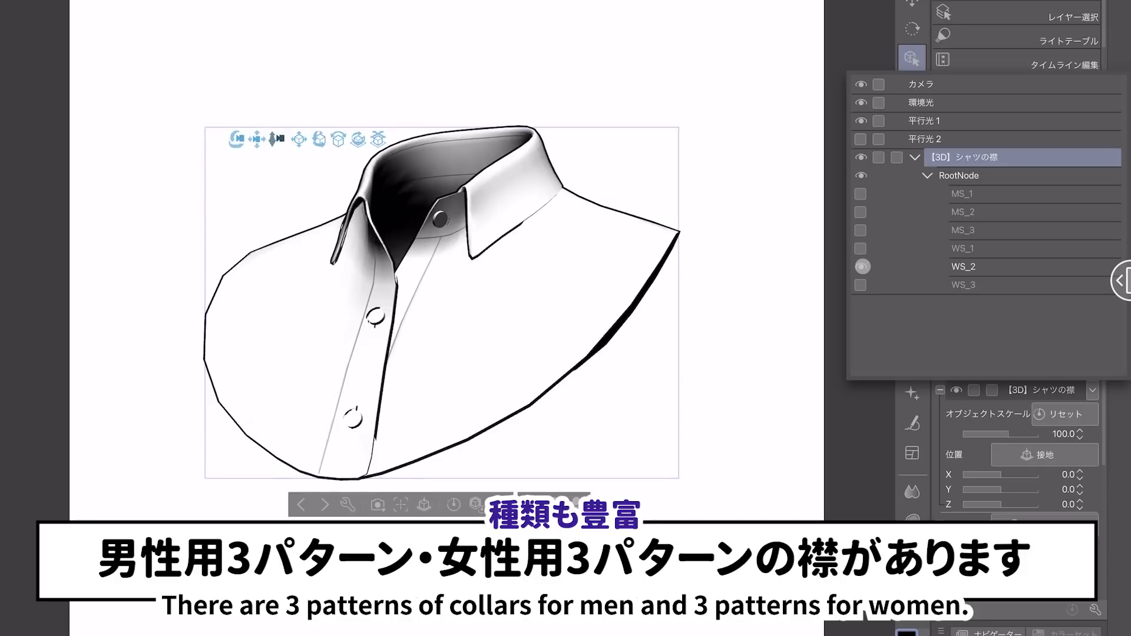
{"action": "left_click", "coordinate": [861, 267]}
{"action": "left_click", "coordinate": [860, 285]}
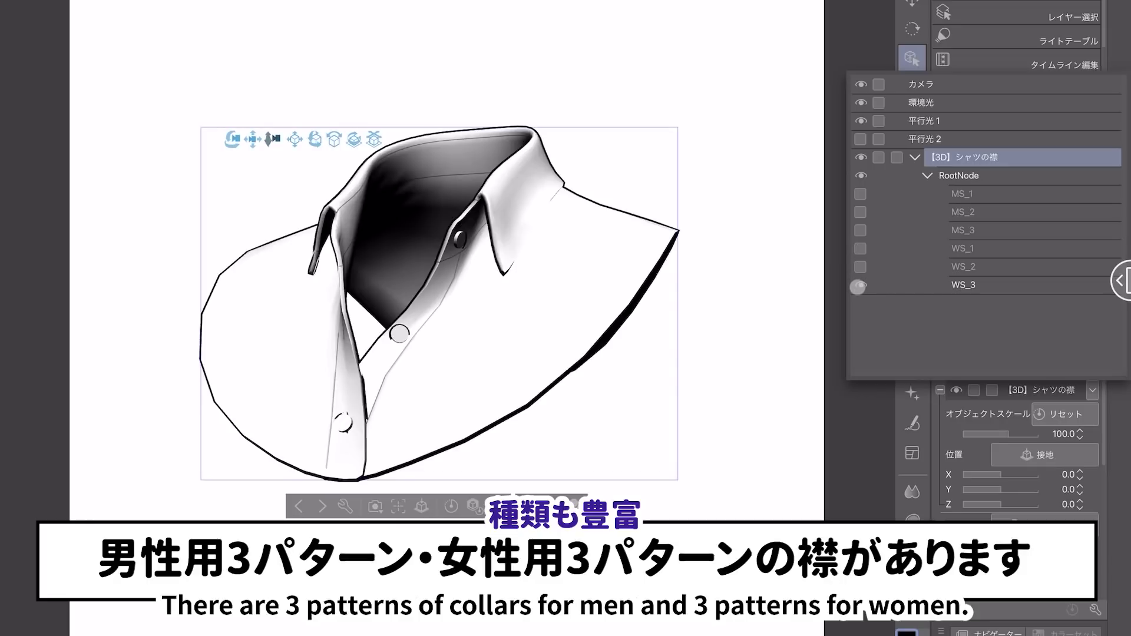
{"action": "left_click", "coordinate": [860, 285]}
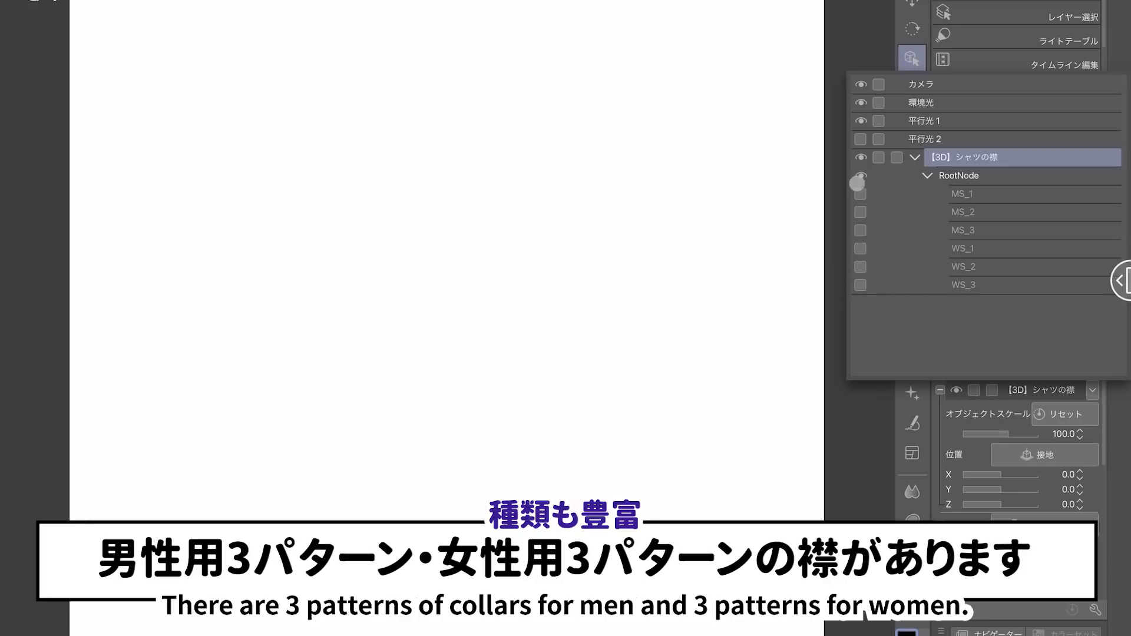
{"action": "left_click", "coordinate": [861, 194]}
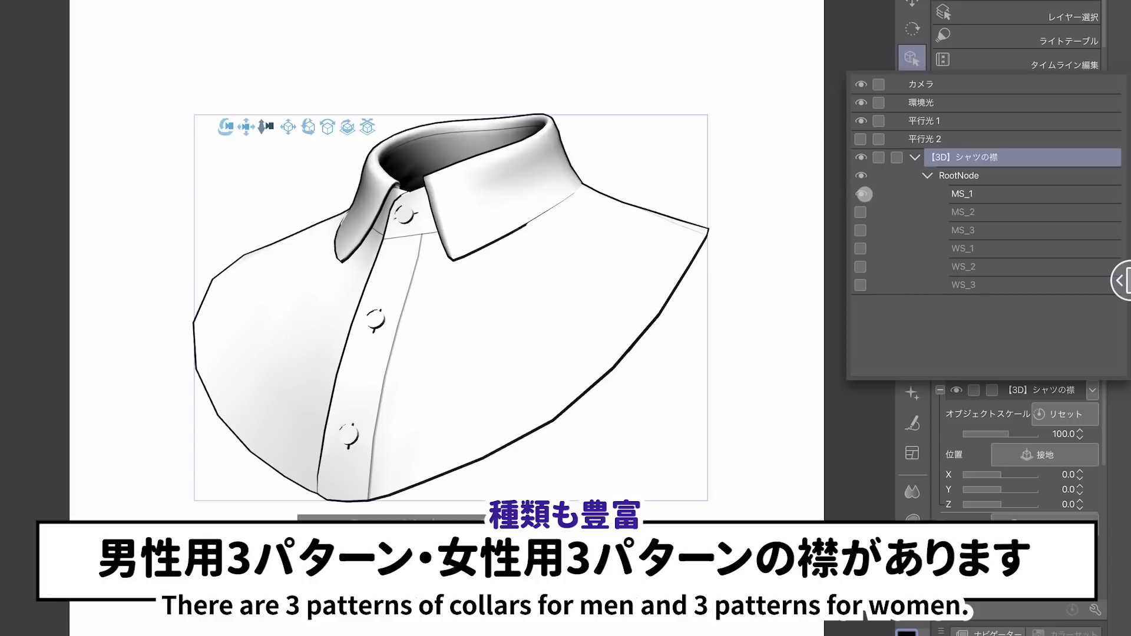